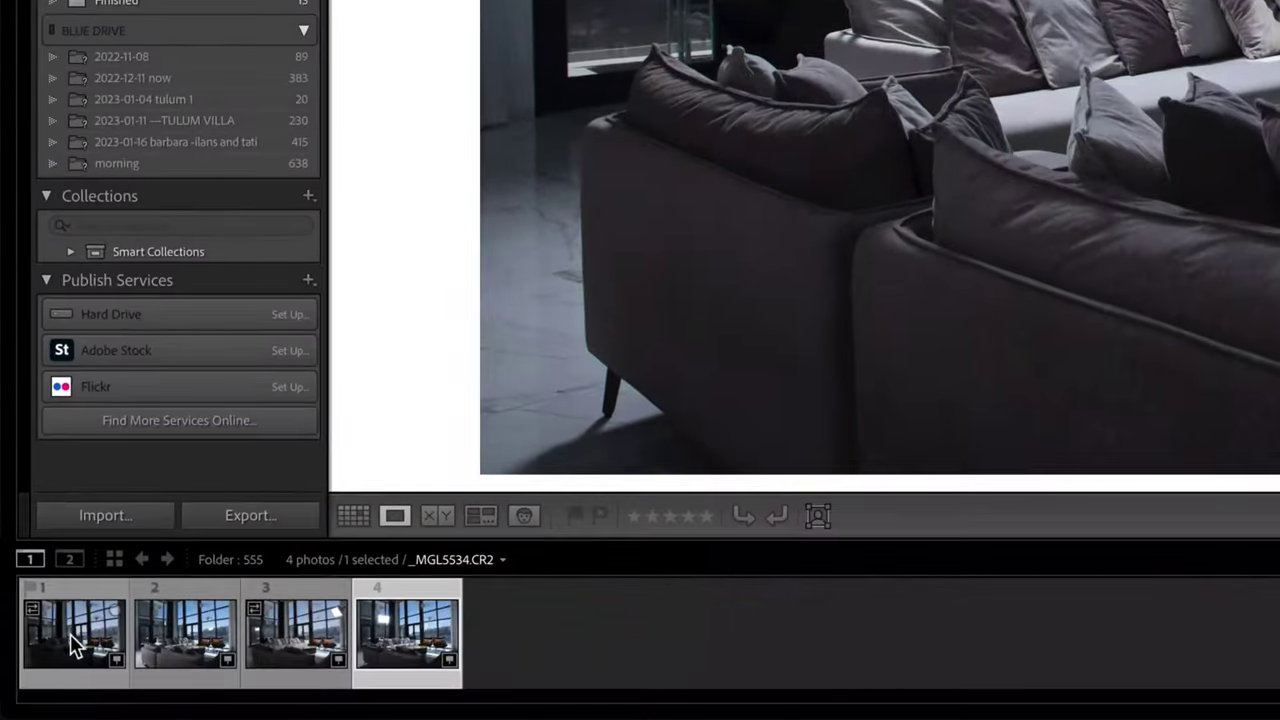
Step: Open all four living-room exposures from the filmstrip as layers of one Photoshop document
left_click(73, 640, "shift")
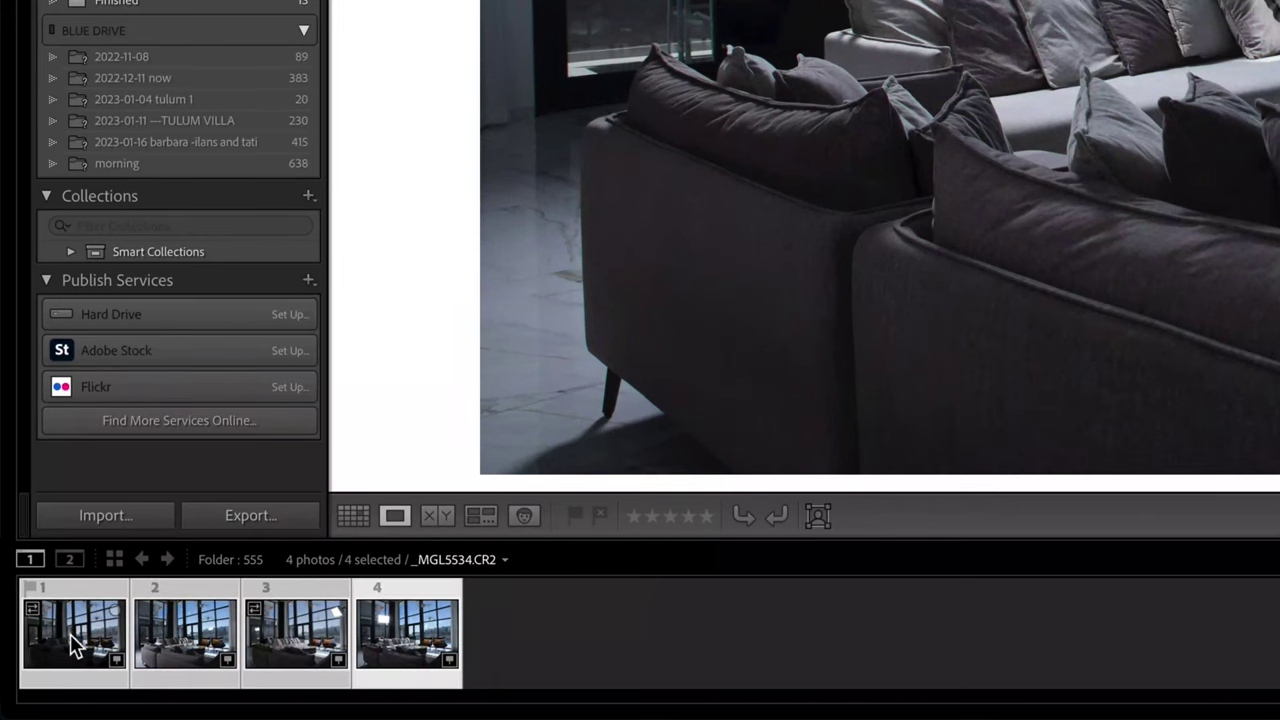
right_click(410, 622)
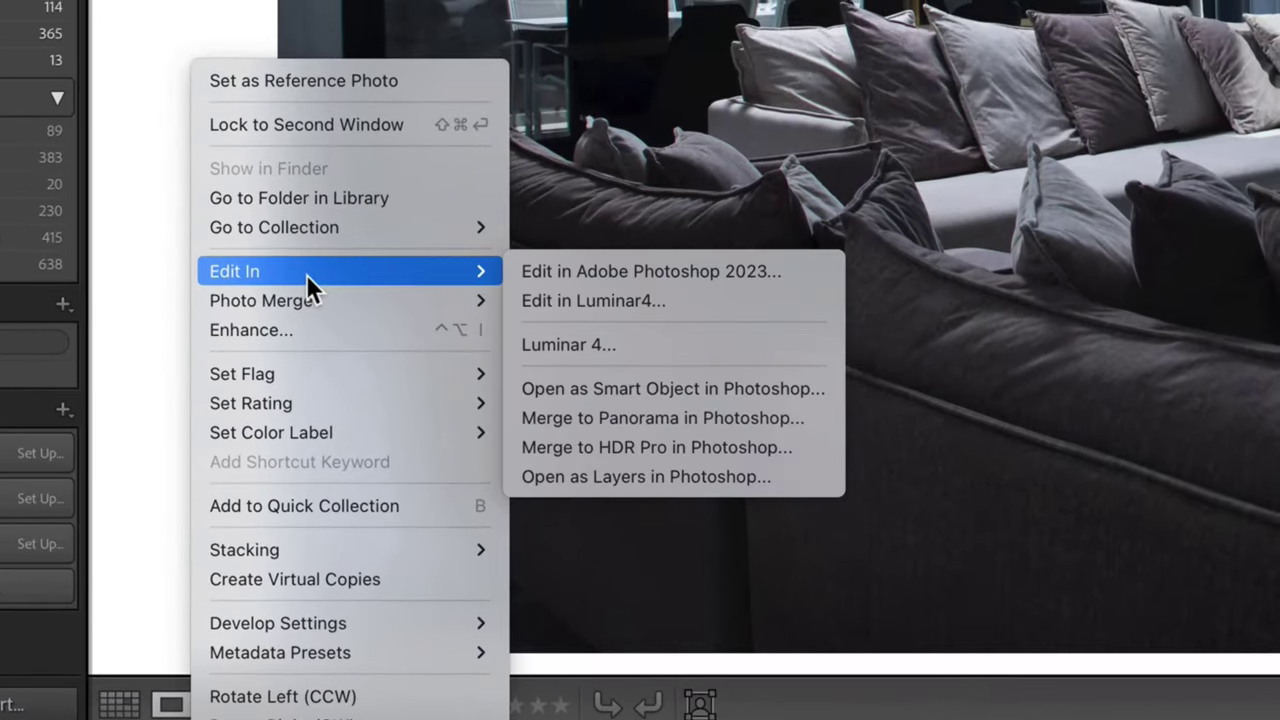
mouse_move(230, 303)
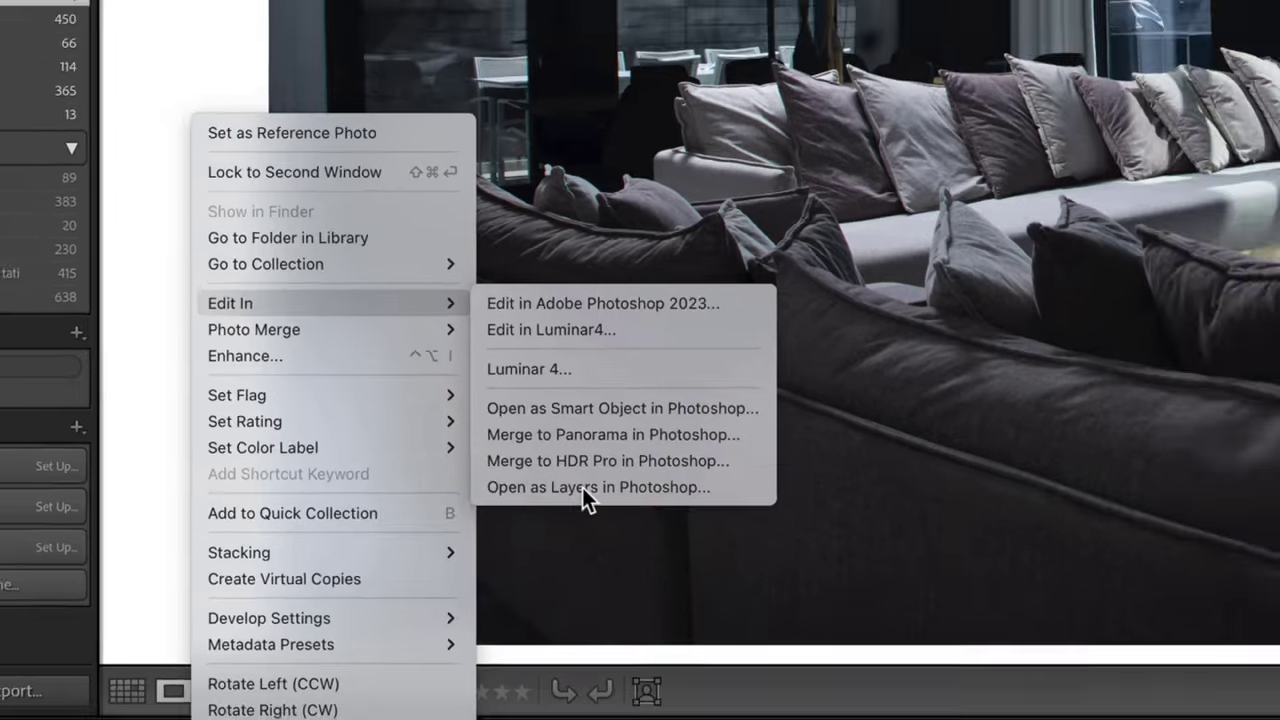
left_click(628, 476)
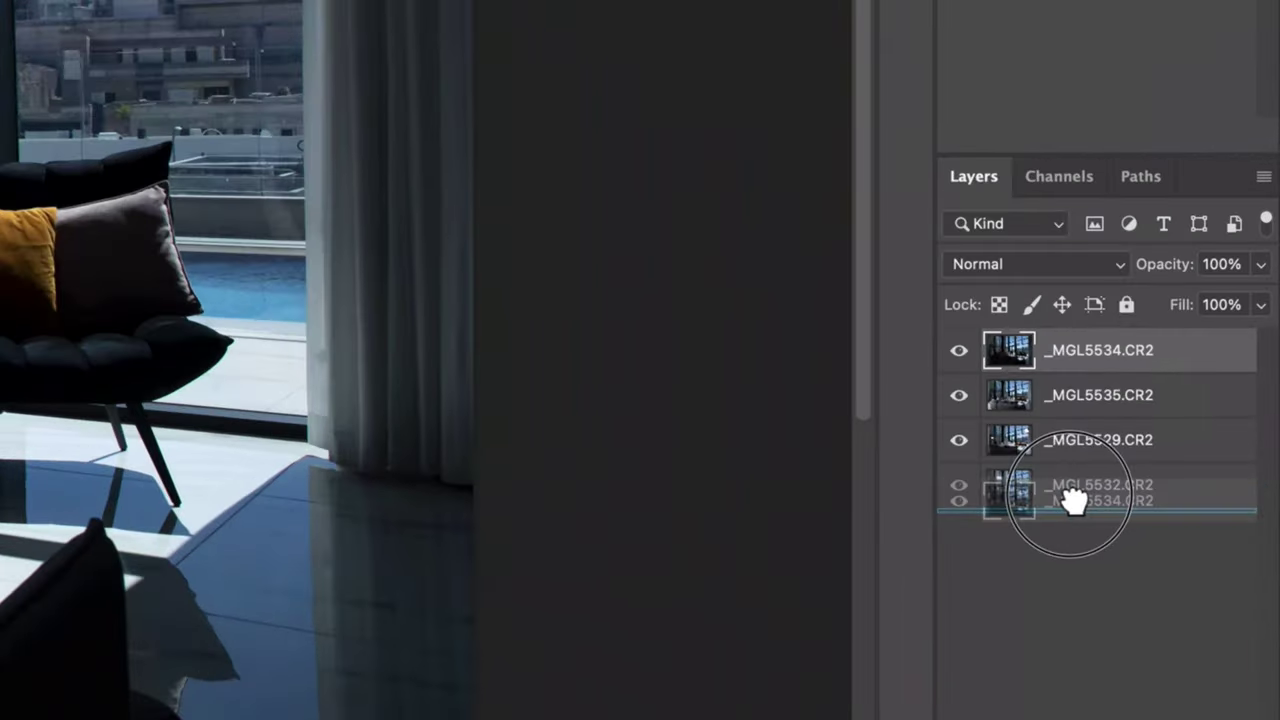
Step: Stack _MGL5534 at the bottom with _MGL5535 above, auto-align with Auto projection, and hide the top two layers
mouse_move(1199, 501)
left_mouse_down()
mouse_move(1198, 523)
mouse_move(1196, 488)
left_mouse_up()
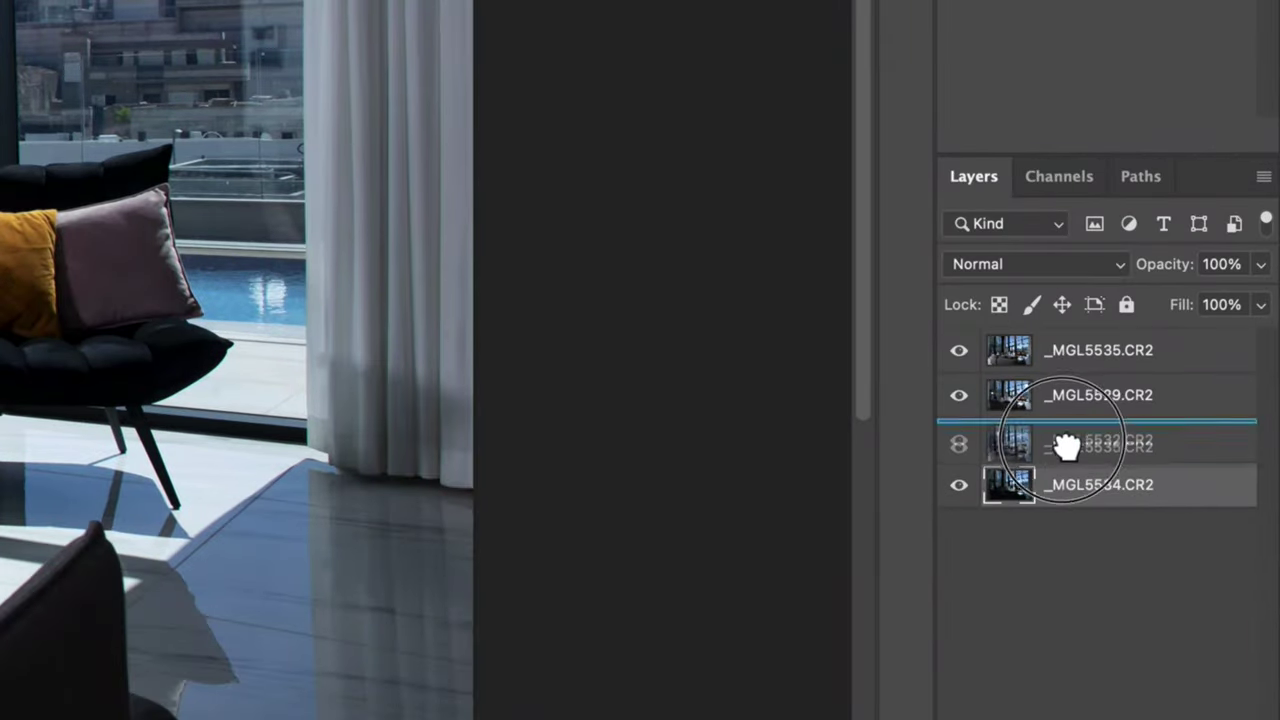
left_click_drag(1068, 405, 1063, 457)
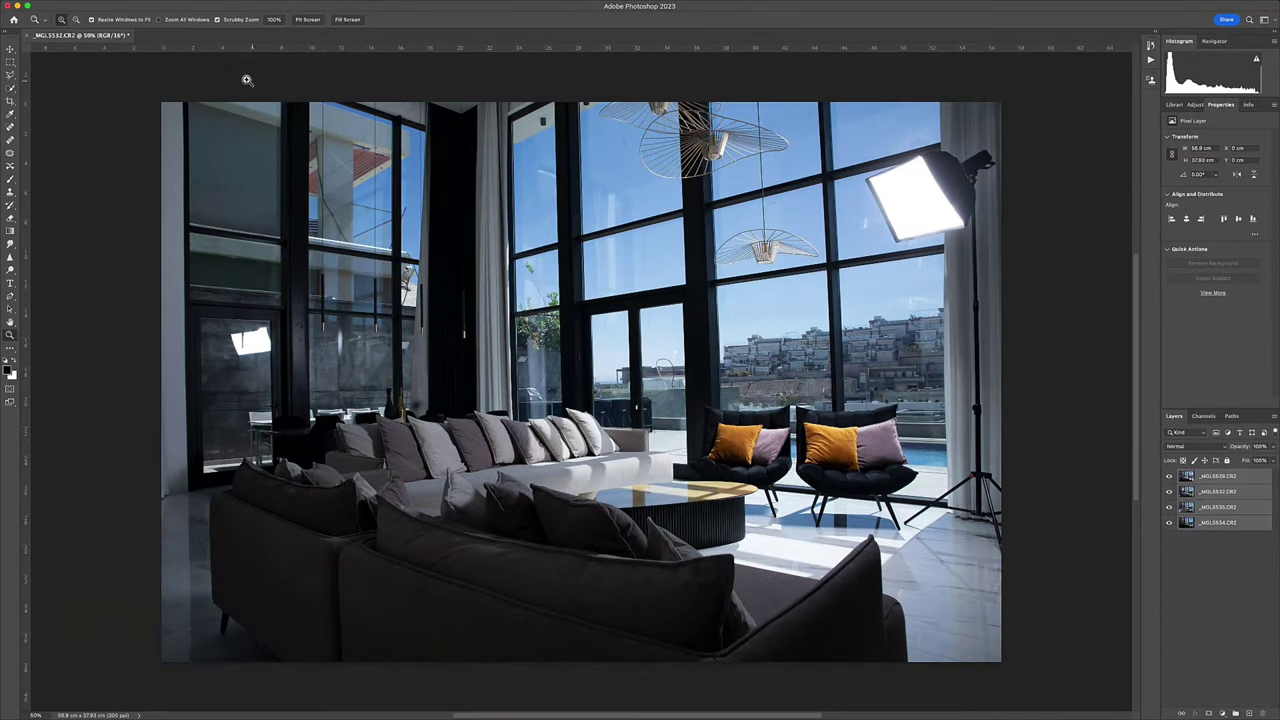
left_click(110, 5)
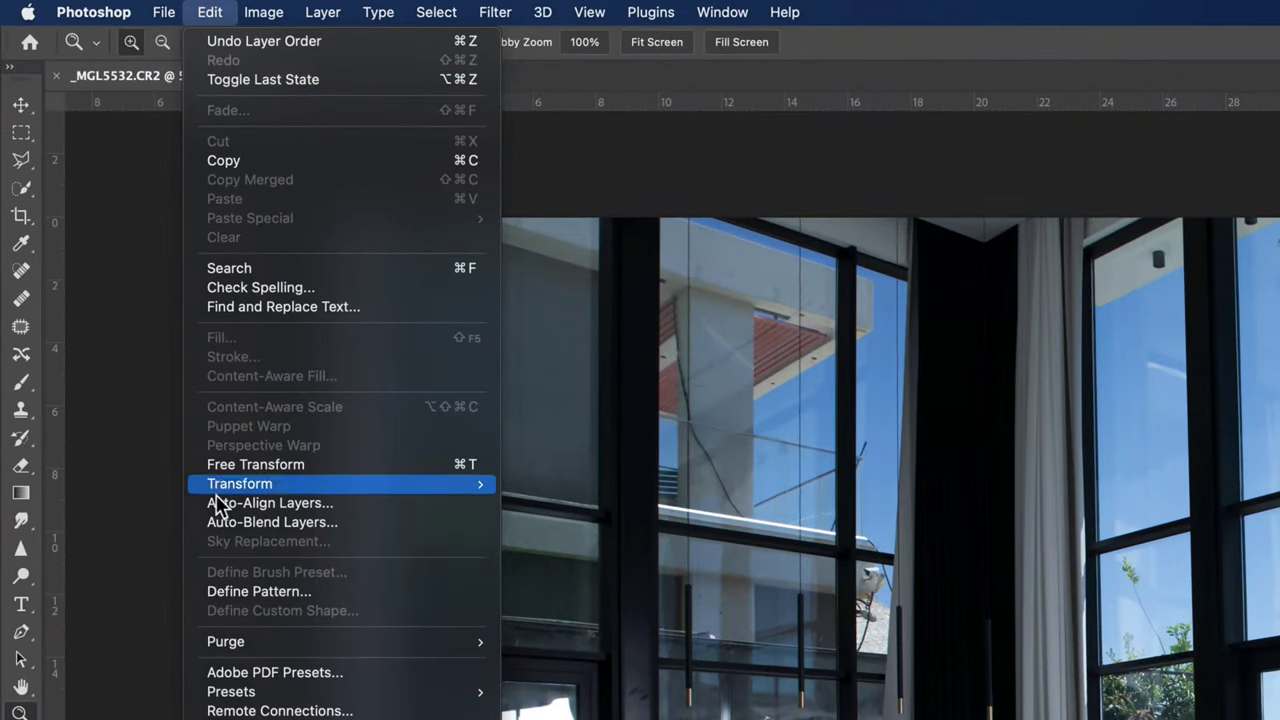
left_click(430, 514)
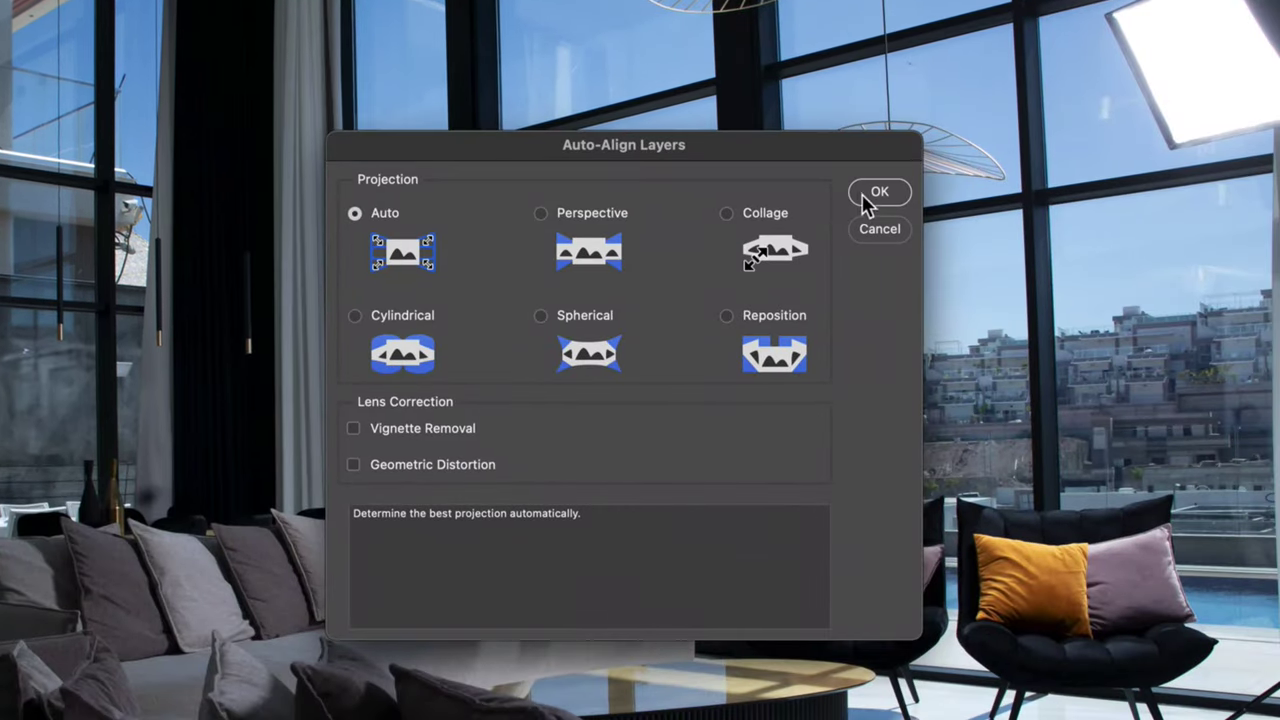
left_click(866, 200)
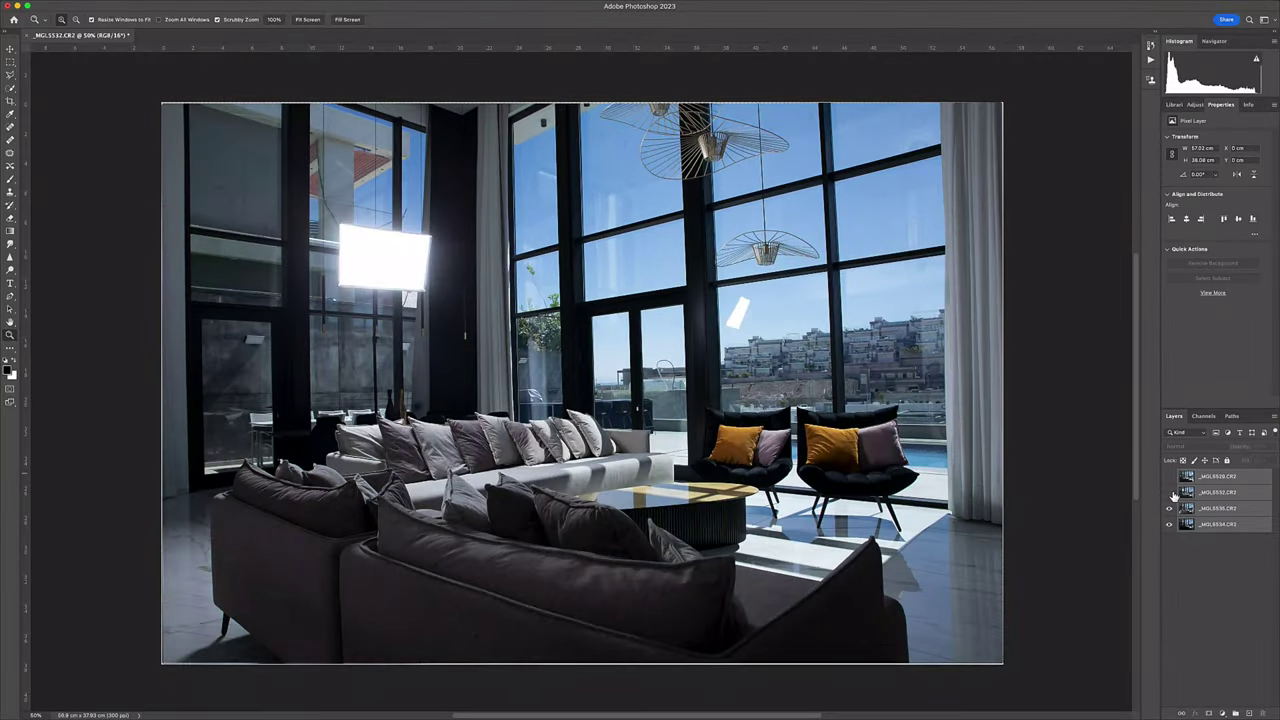
left_click(1174, 496)
left_click(1170, 508)
Step: Set _MGL5535 to Lighten blend mode at 88% opacity and add a white layer mask
left_click(1170, 510)
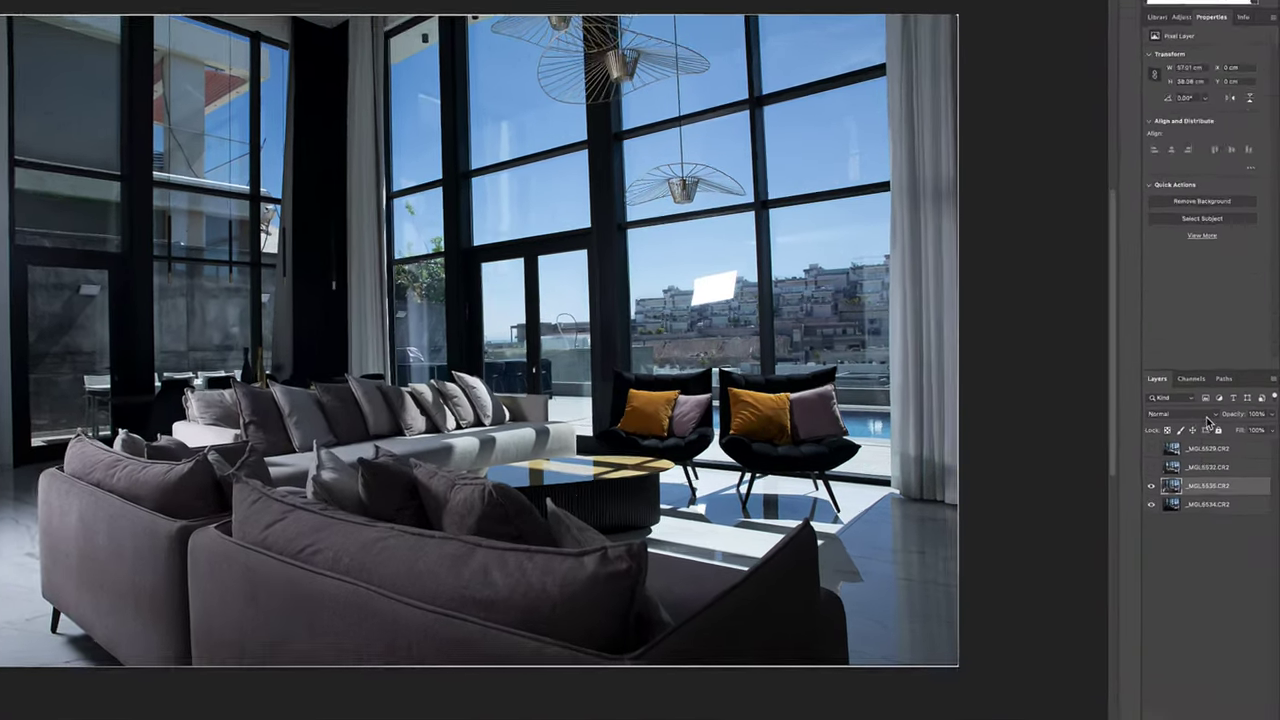
left_click(1185, 446)
left_click(1110, 384)
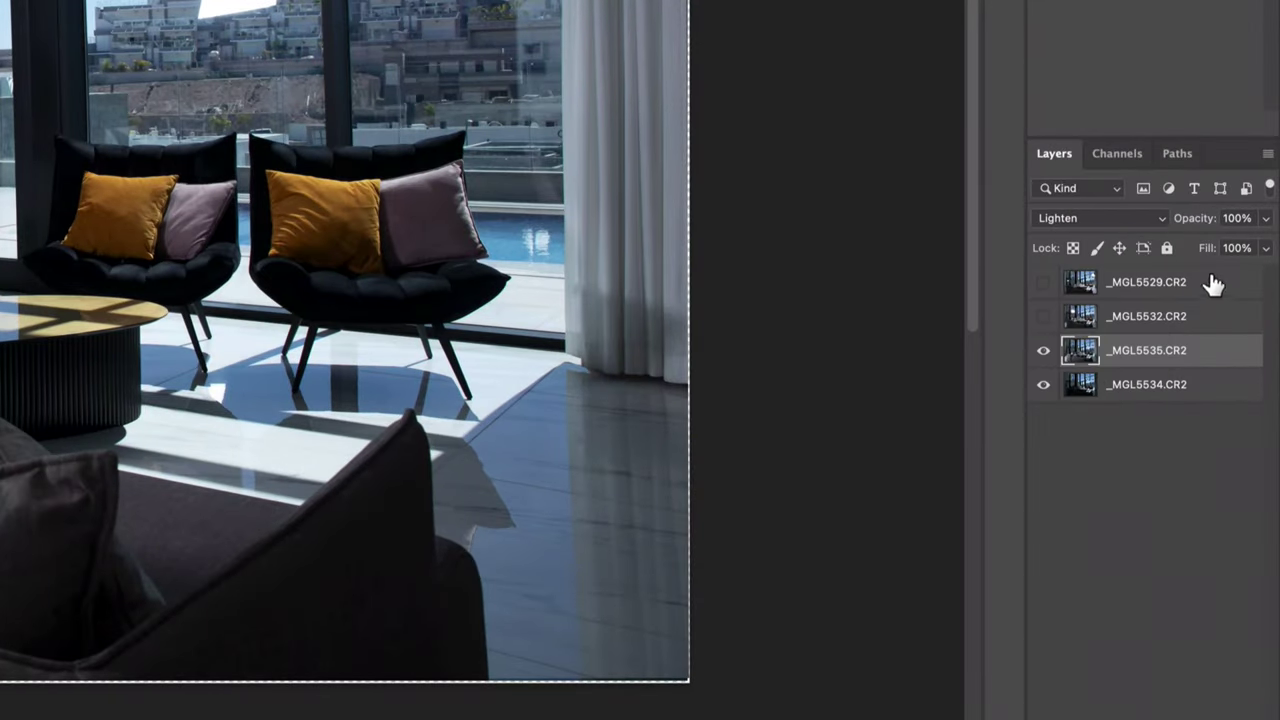
left_click(1265, 220)
left_click_drag(1248, 247, 1257, 250)
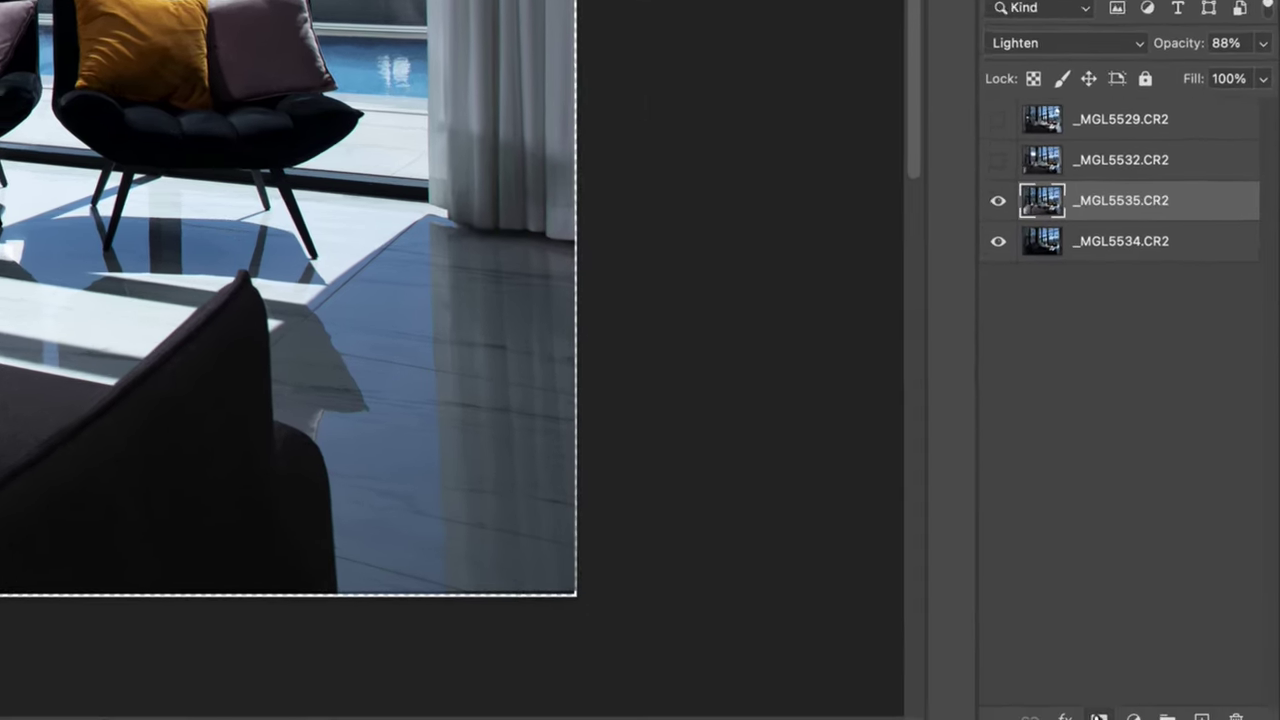
left_click(1090, 703)
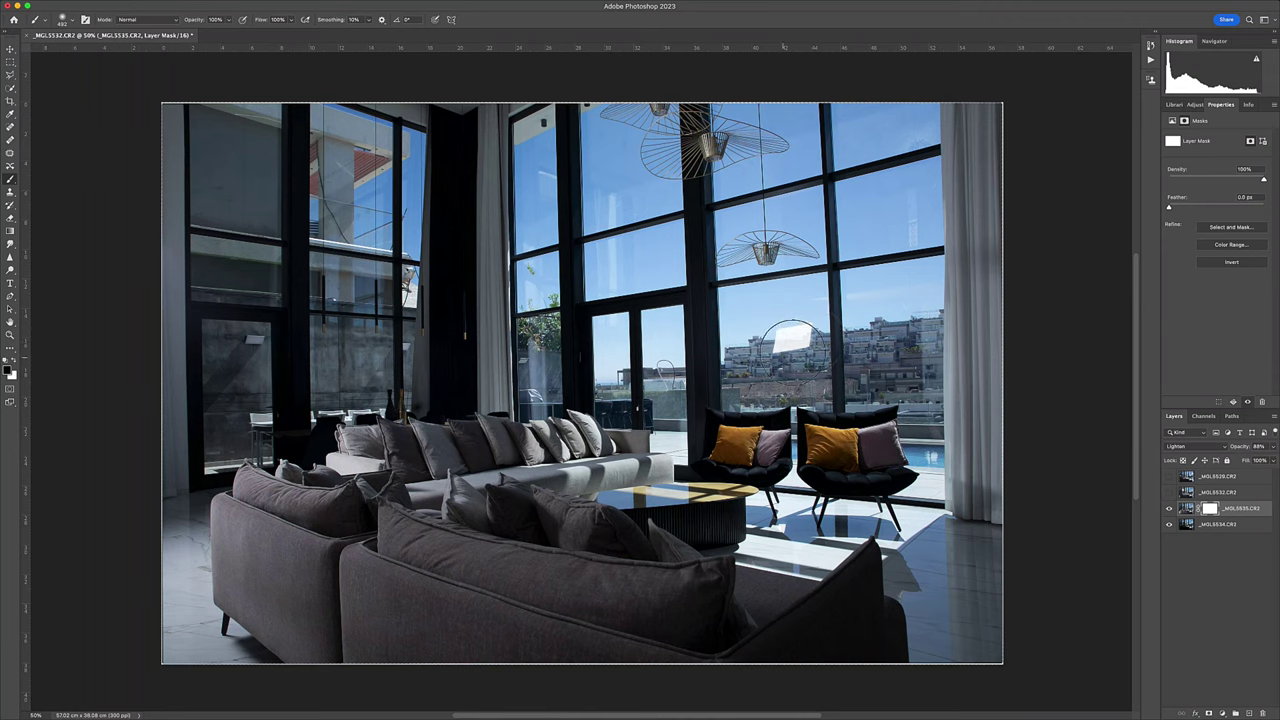
Step: Paint black on the mask over the window reflection, then lower brush flow to 4%
left_click_drag(800, 331, 765, 350)
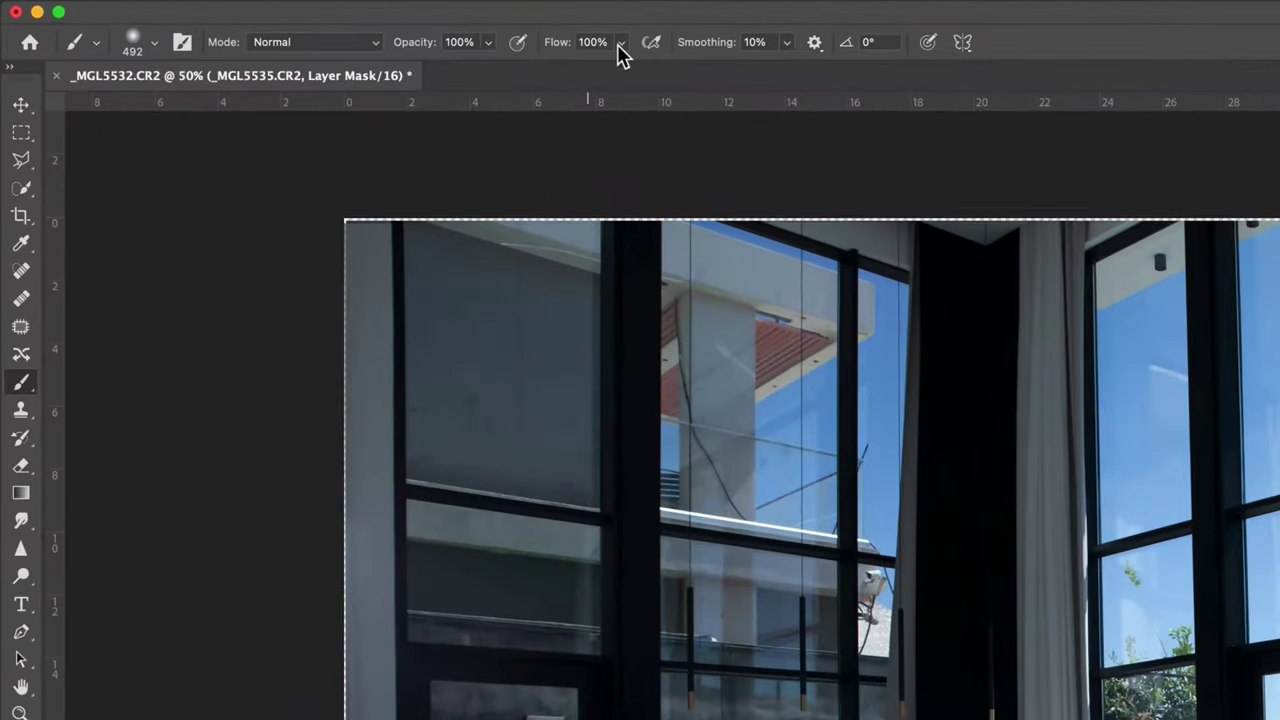
left_click(619, 43)
left_click(534, 68)
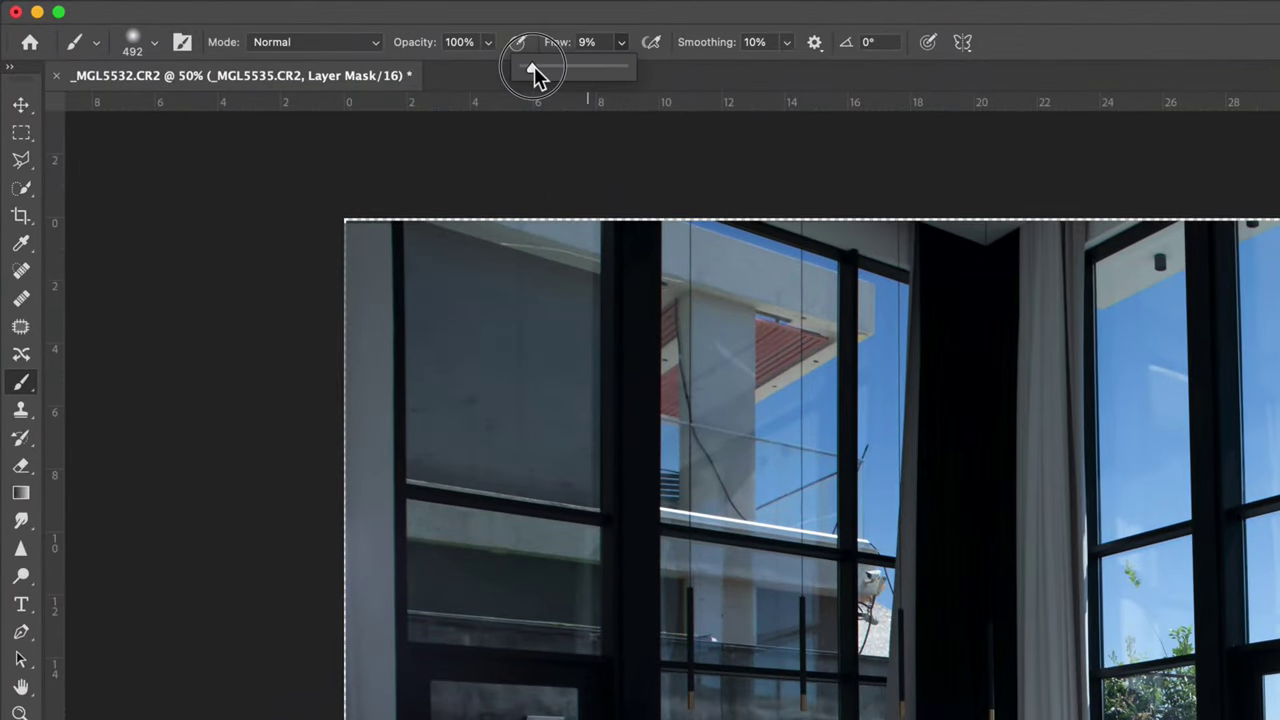
left_click_drag(531, 69, 528, 67)
Step: Enlarge the soft brush to 1040 px, paint over the left sofa area, and toggle the layer to compare
left_click(158, 49)
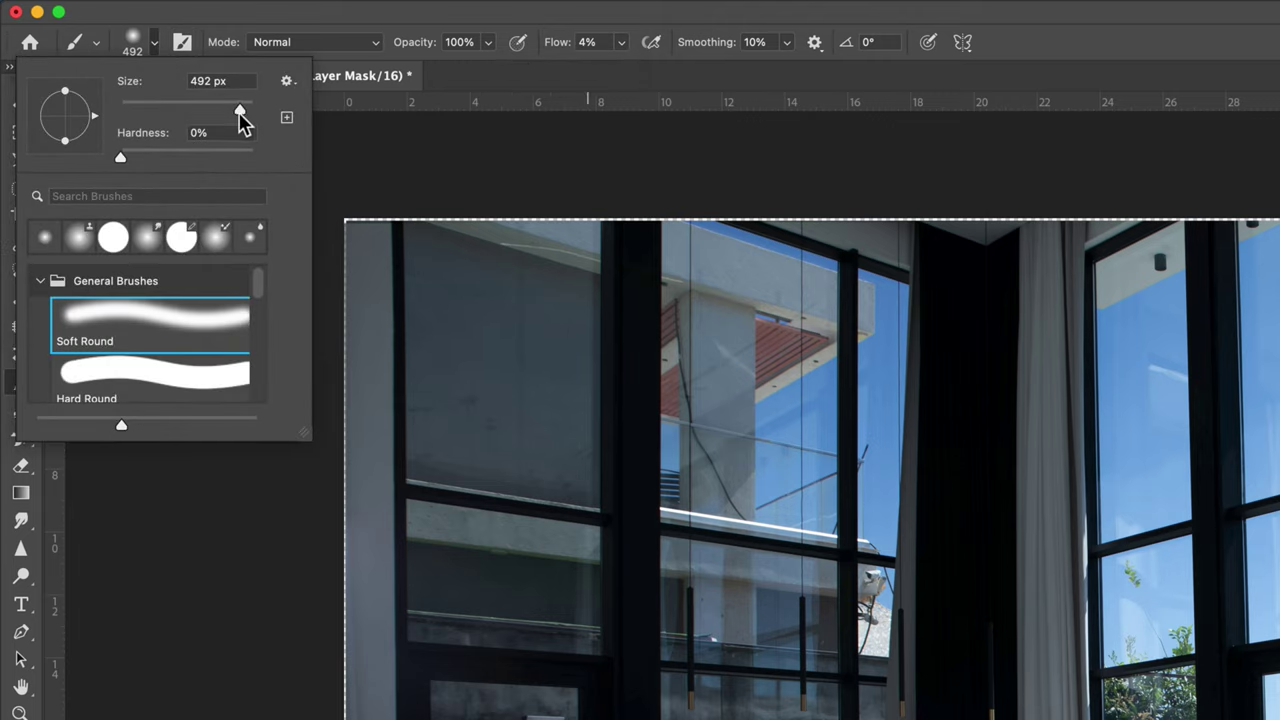
left_click_drag(236, 110, 243, 110)
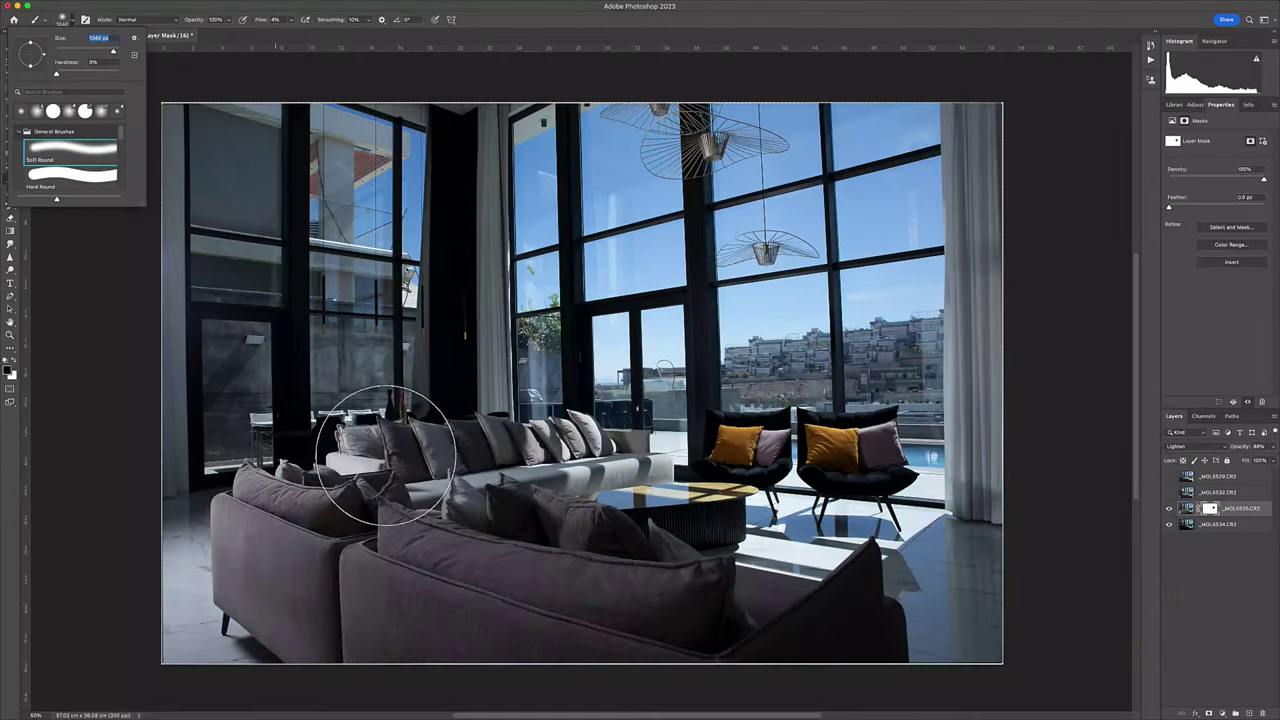
left_click(385, 455)
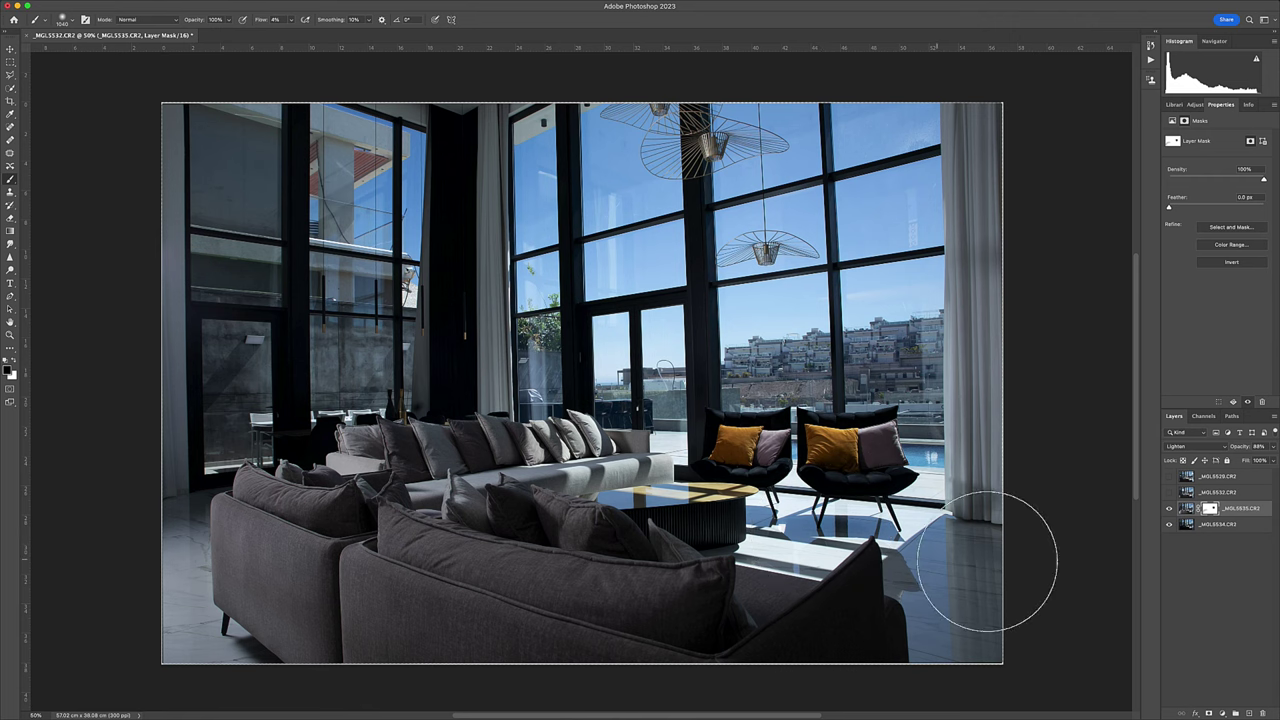
left_click(1170, 508)
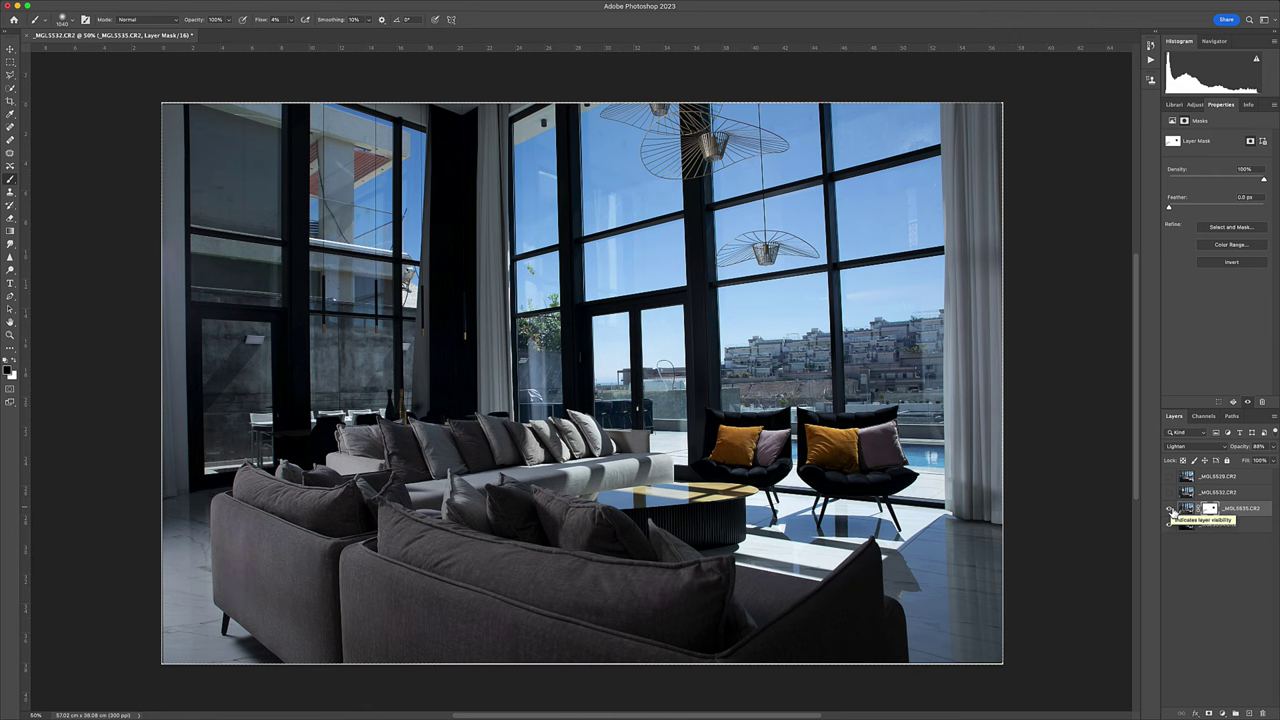
Step: Show _MGL5532, set it to Lighten at 70% opacity, and add a white layer mask
left_click(1172, 494)
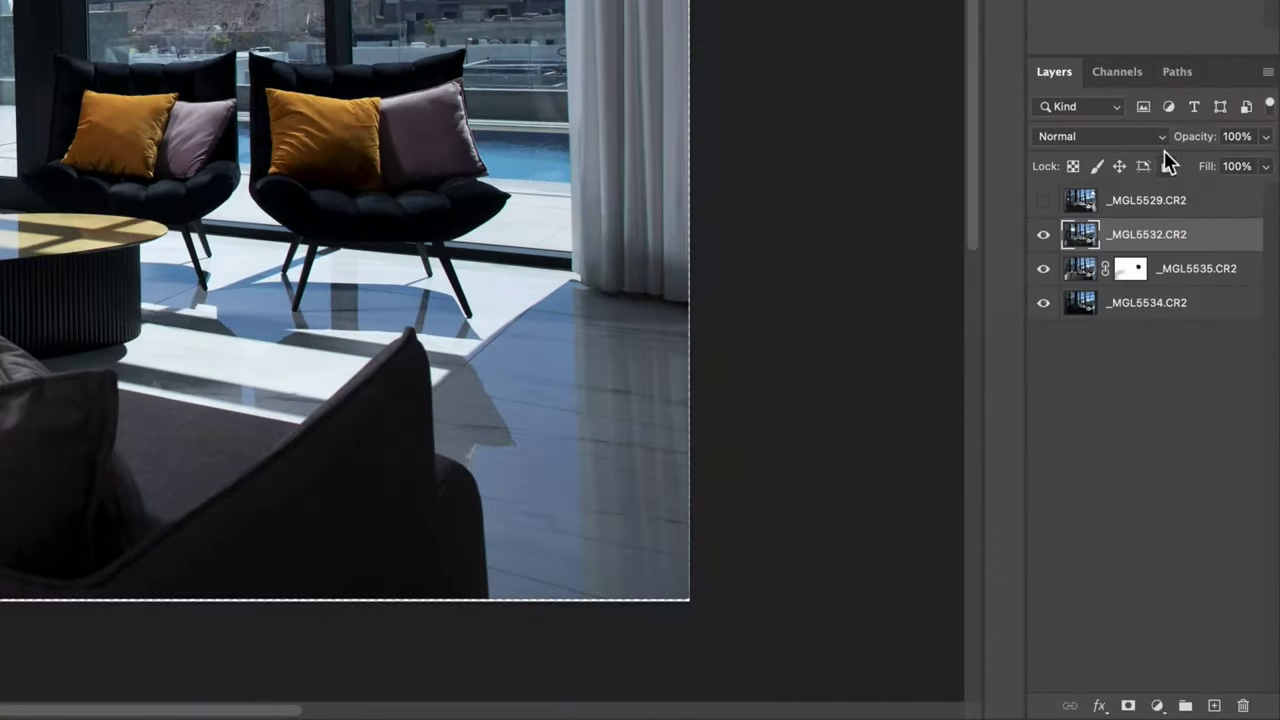
left_click(1163, 139)
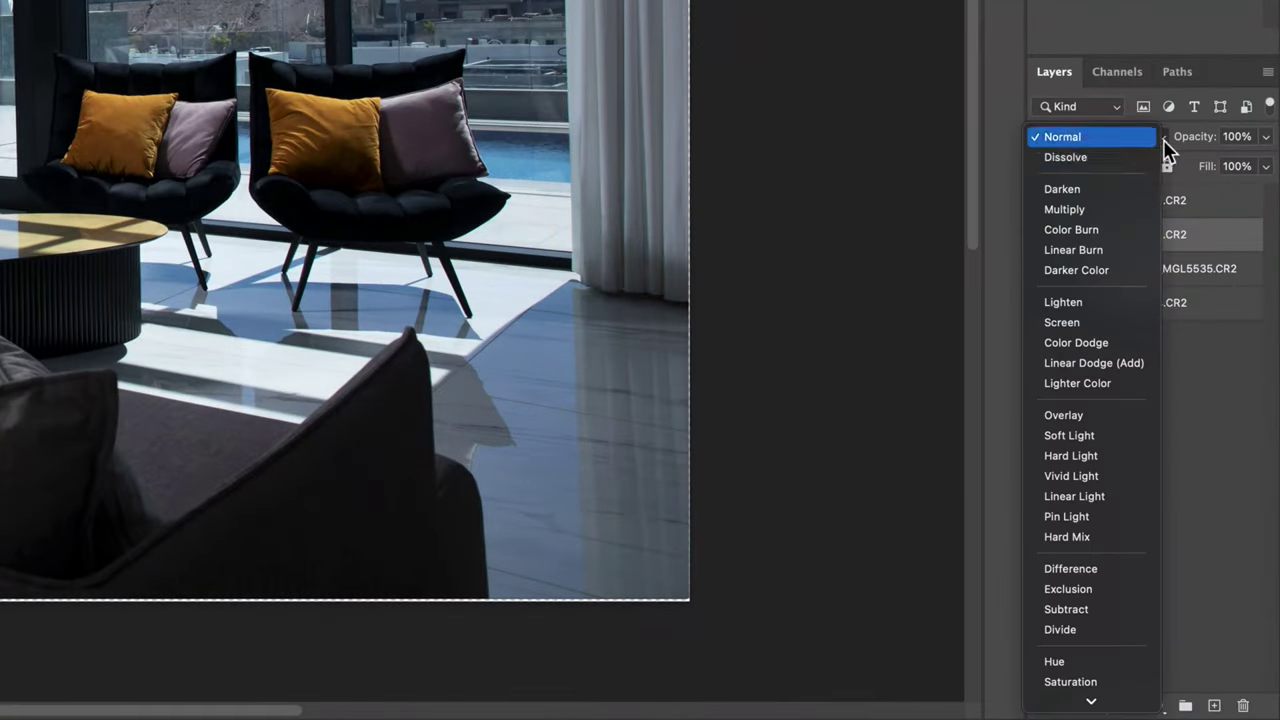
left_click(1097, 305)
left_click(1265, 140)
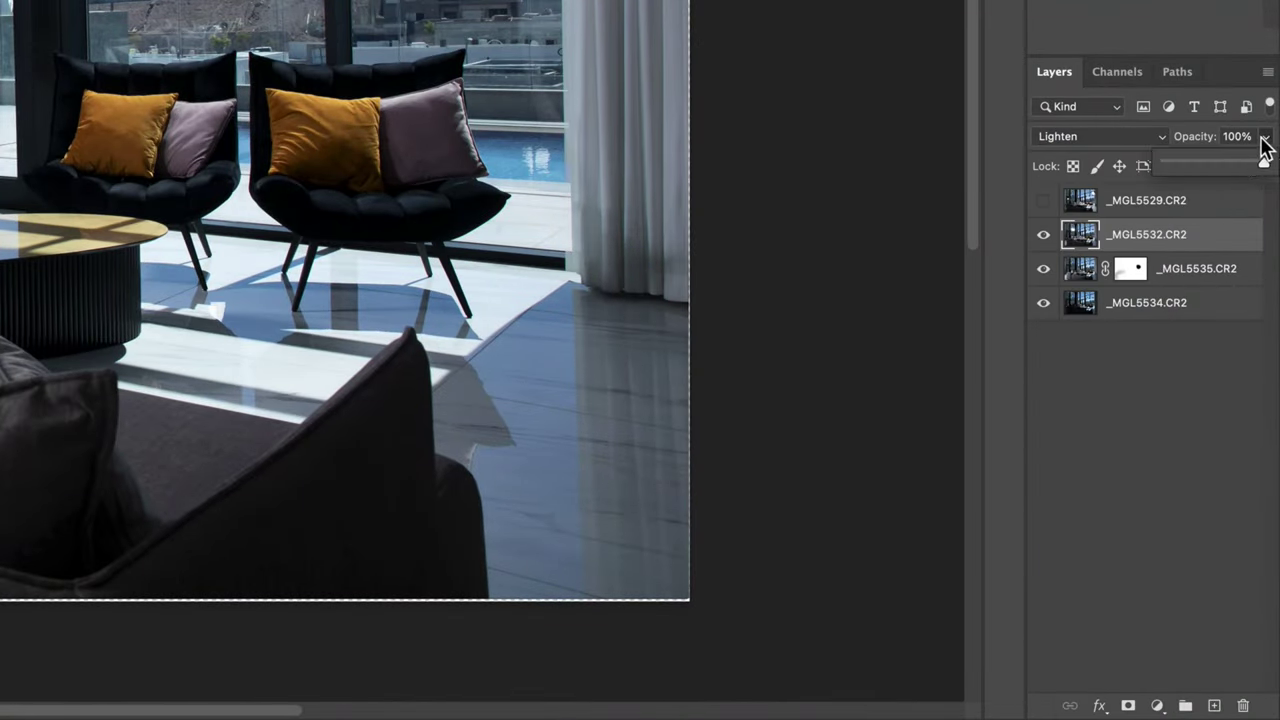
left_click(1231, 162)
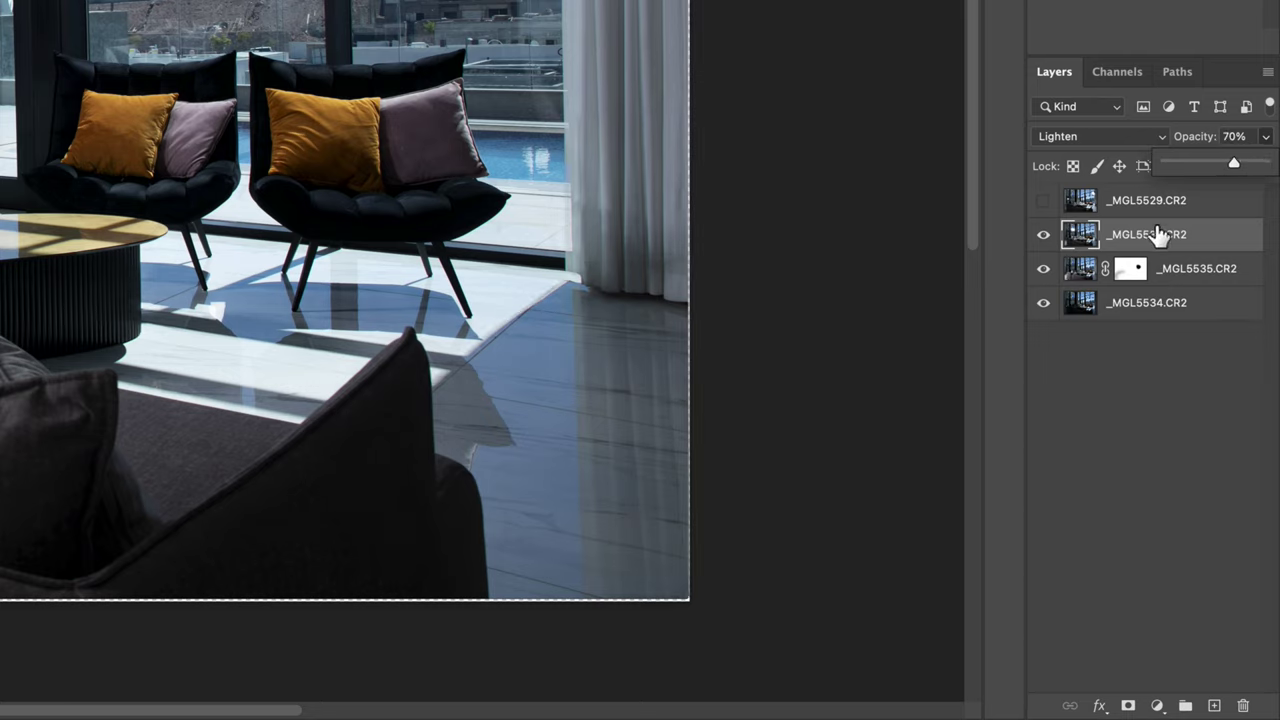
left_click(1160, 236)
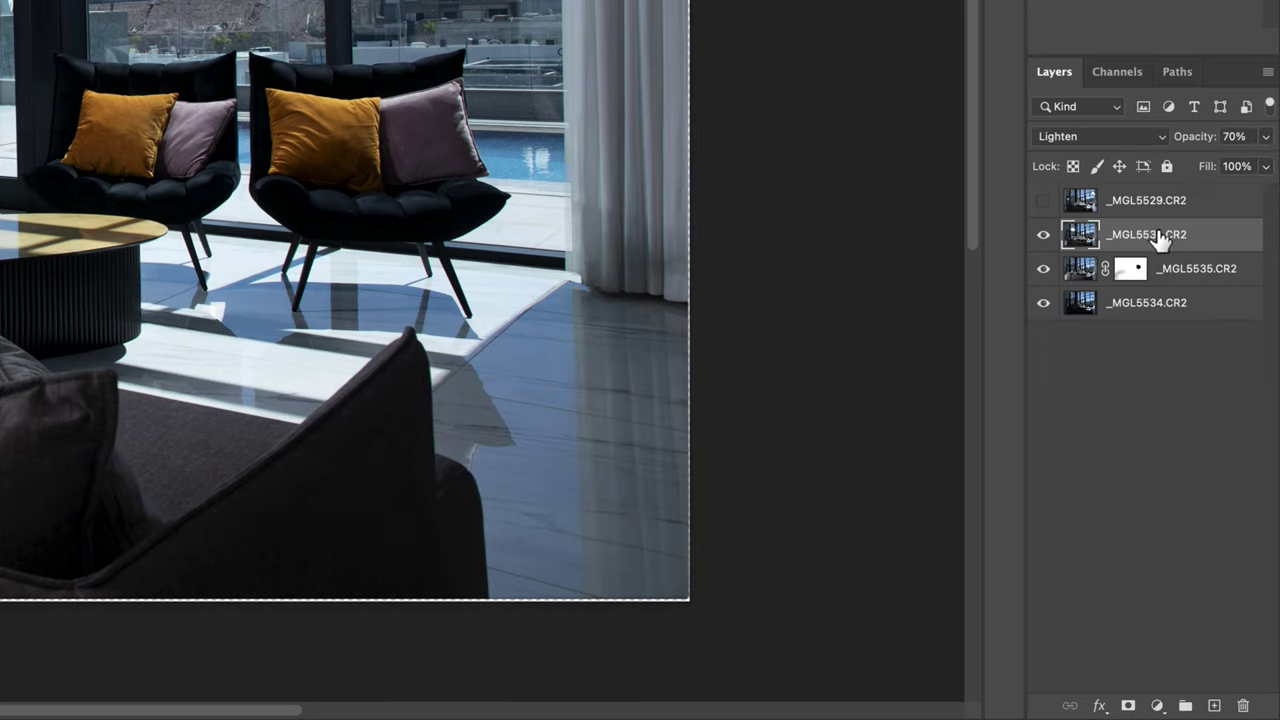
left_click(1128, 706)
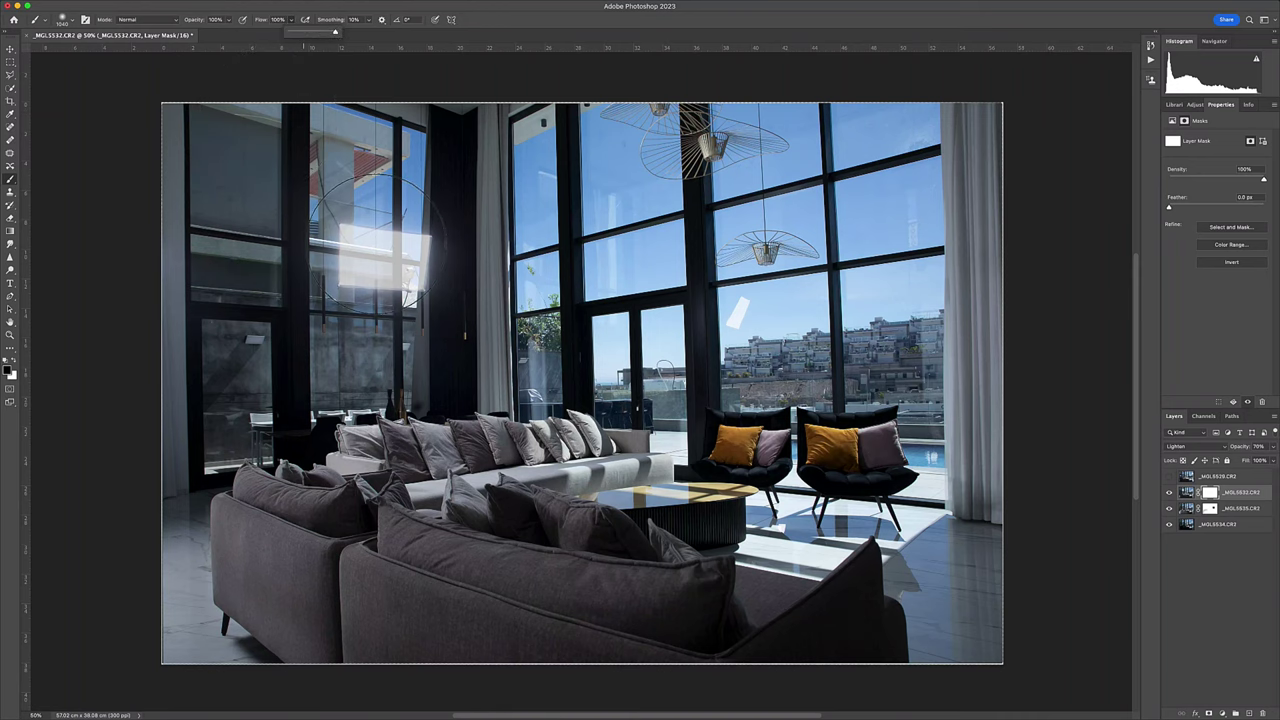
Step: Paint black on the _MGL5532 mask over the window glare, toggling the layer to compare
left_click_drag(377, 239, 350, 345)
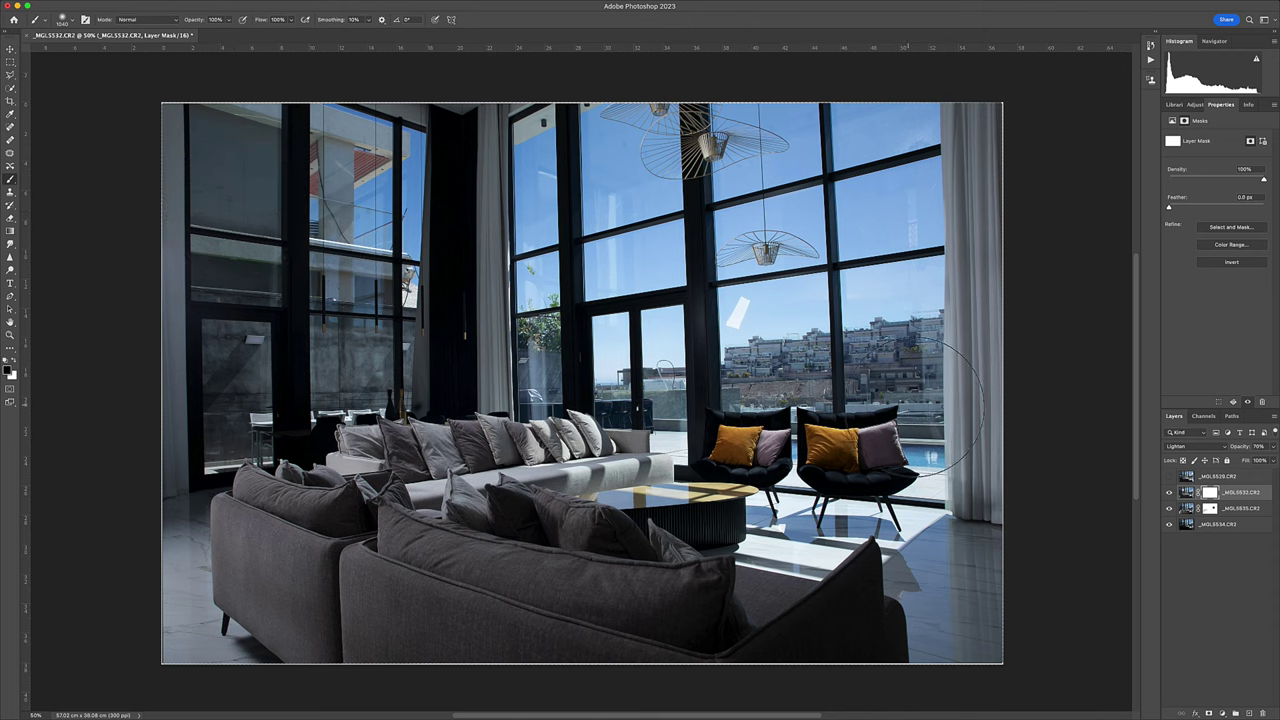
left_click(1170, 493)
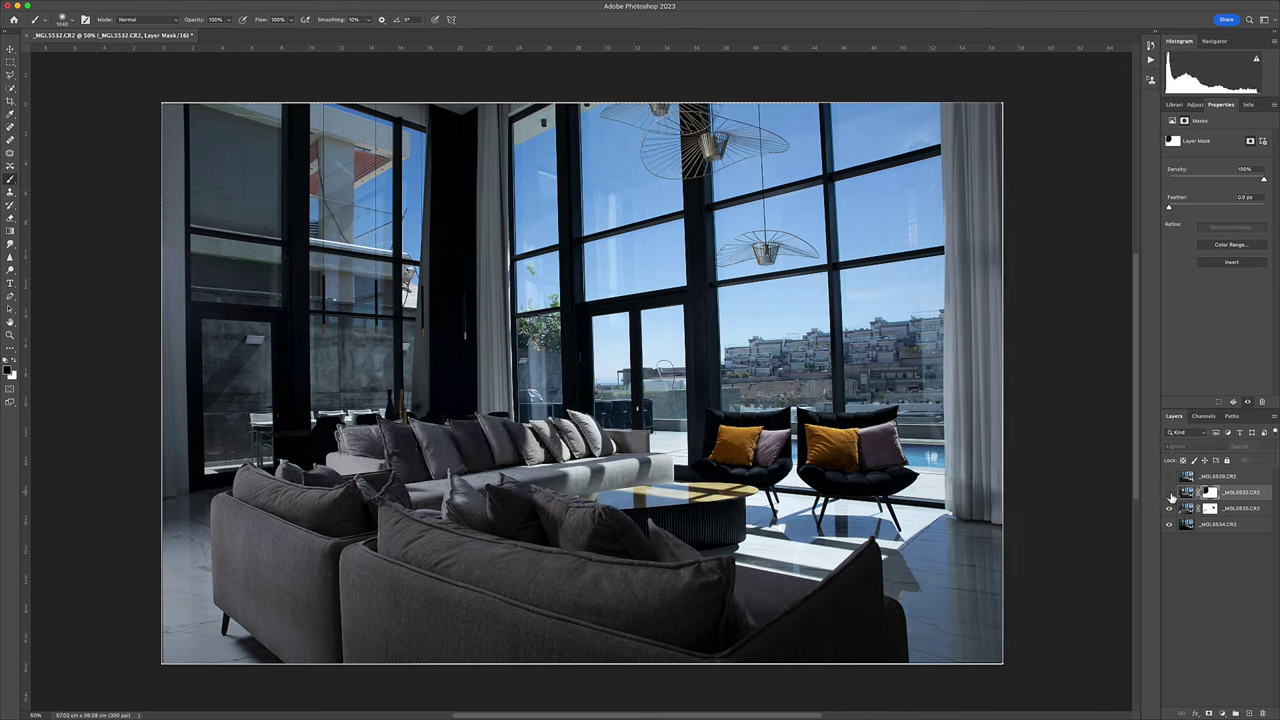
left_click(1171, 494)
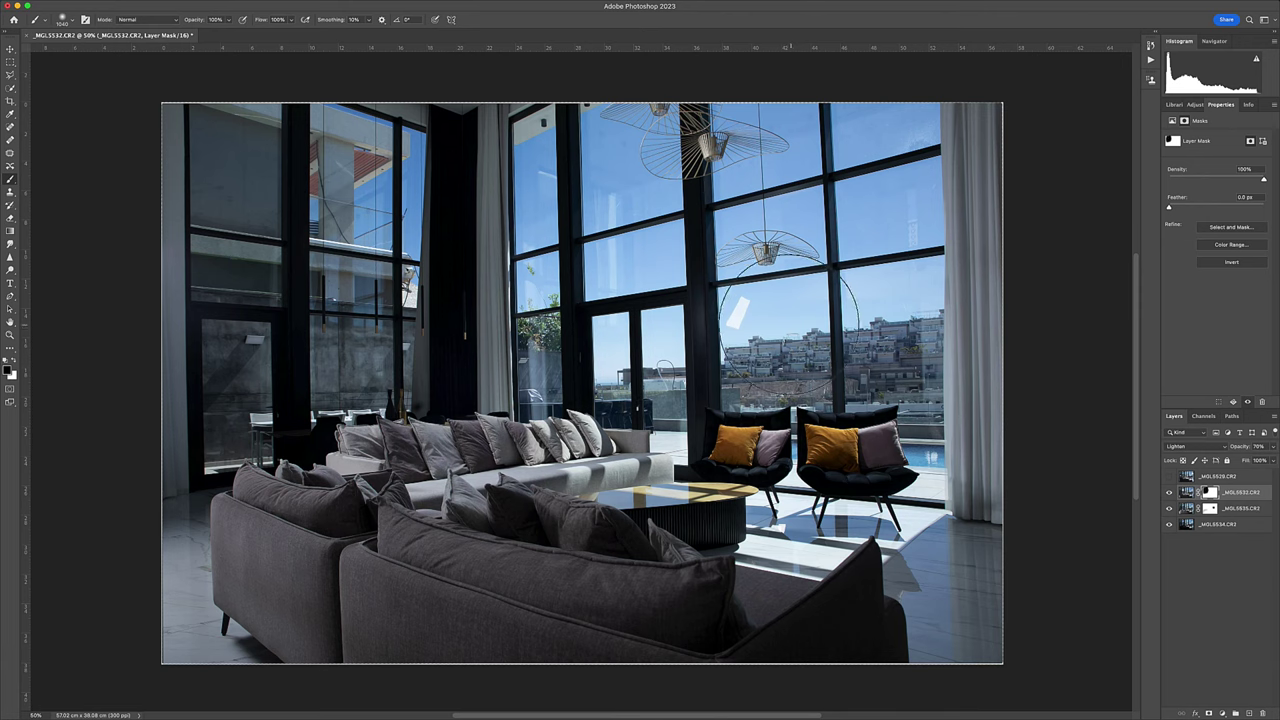
left_click(751, 330)
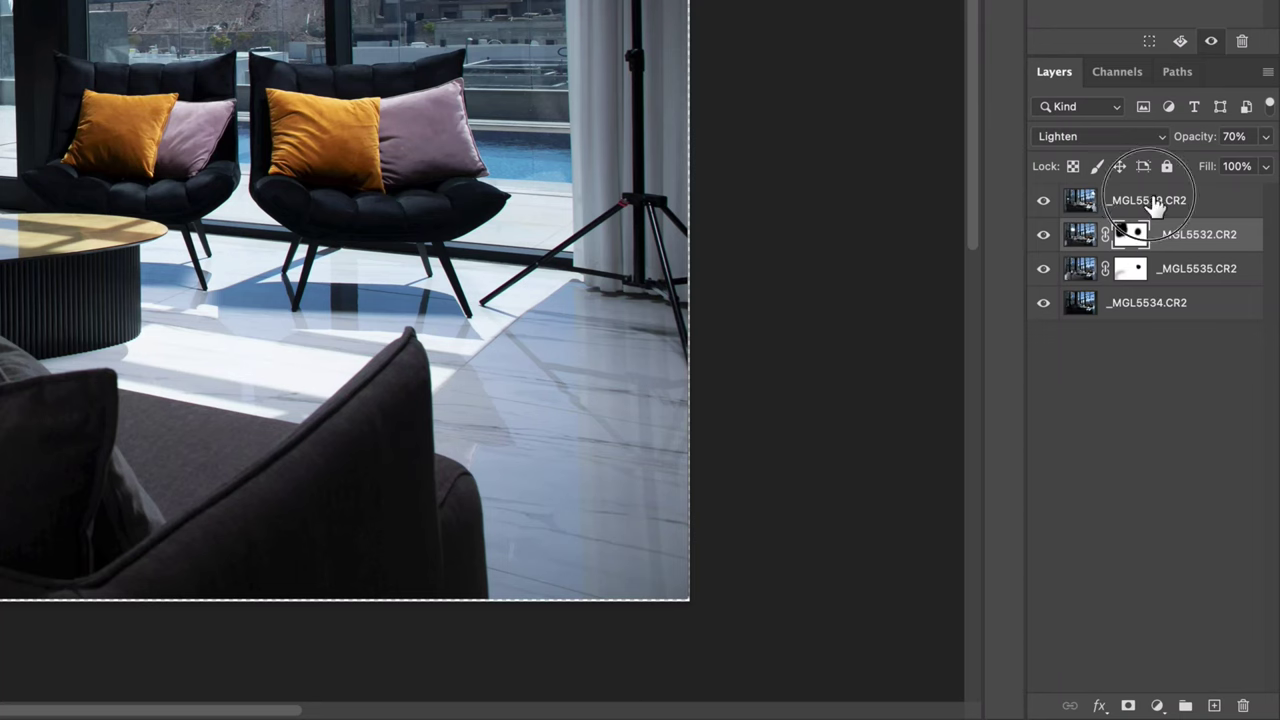
Step: Set the top _MGL5529 layer to Lighten blend mode and add a layer mask
left_click(1108, 203)
left_click(1160, 137)
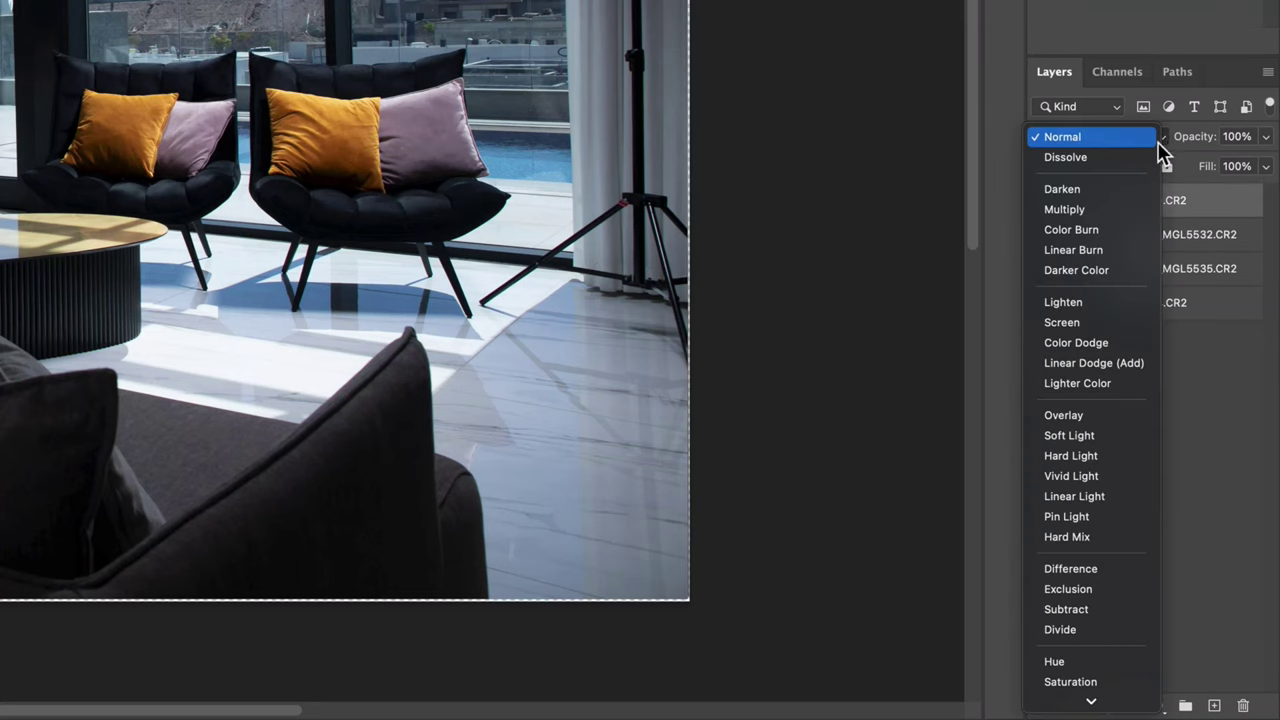
left_click(1092, 300)
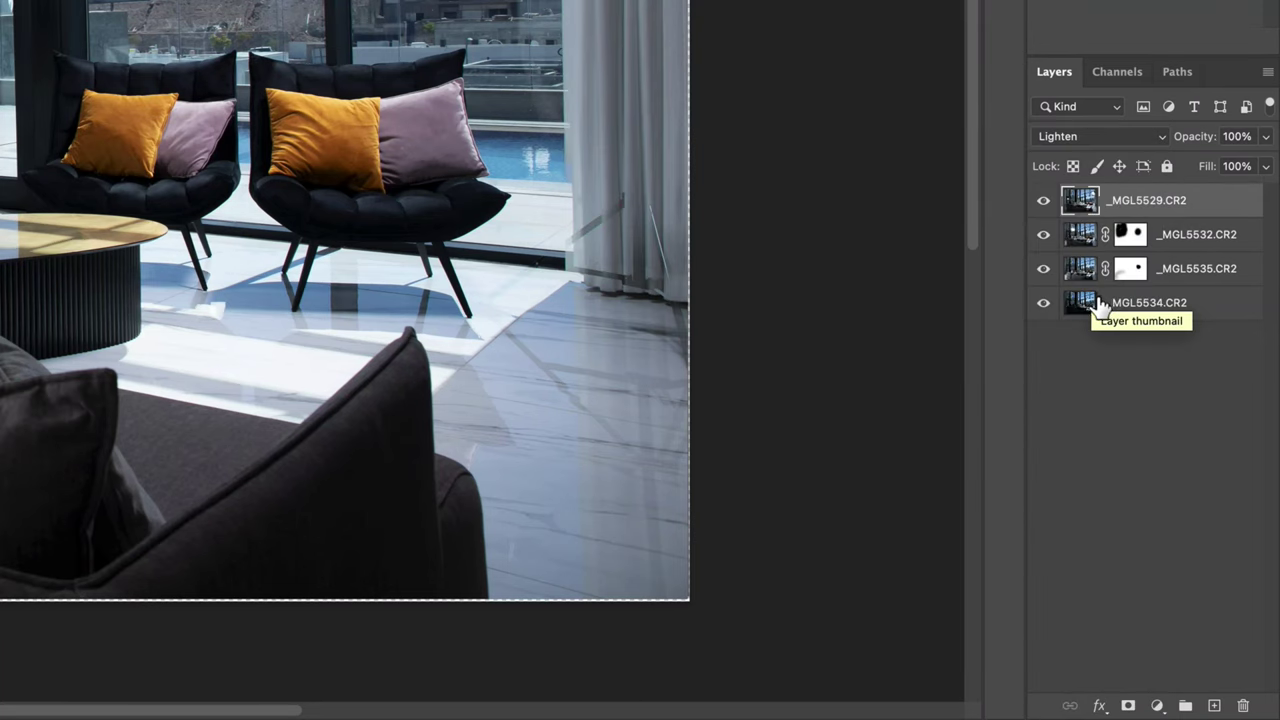
left_click(1128, 706)
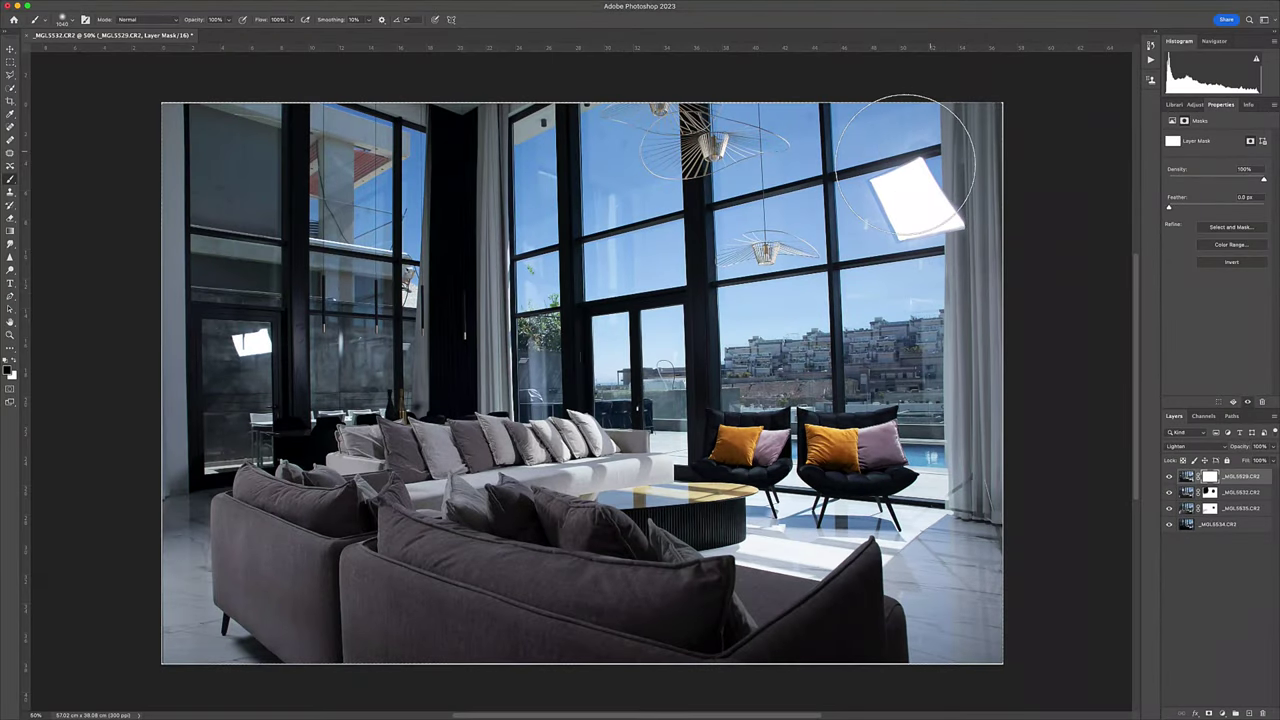
Step: Paint its mask black over the upper-right window glare, lower-right floor light and left-window object
left_click_drag(937, 130, 912, 212)
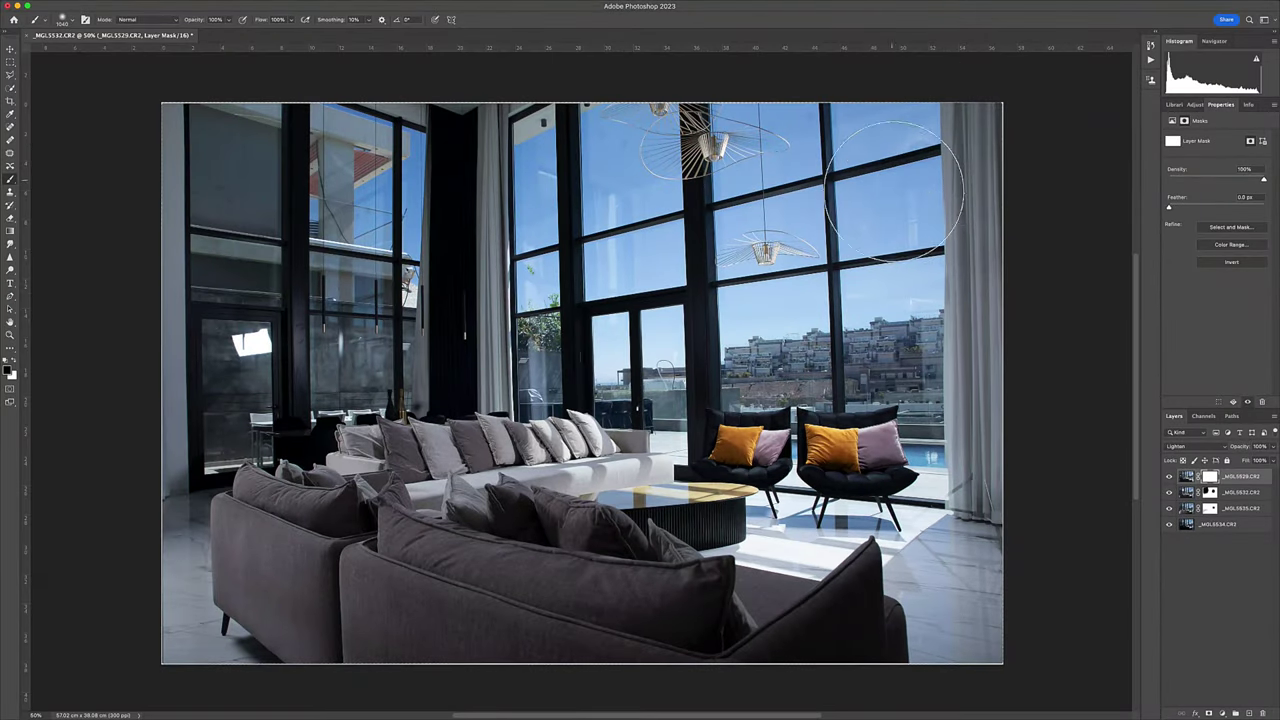
mouse_move(940, 452)
left_mouse_down()
mouse_move(1017, 572)
mouse_move(1038, 576)
left_mouse_up()
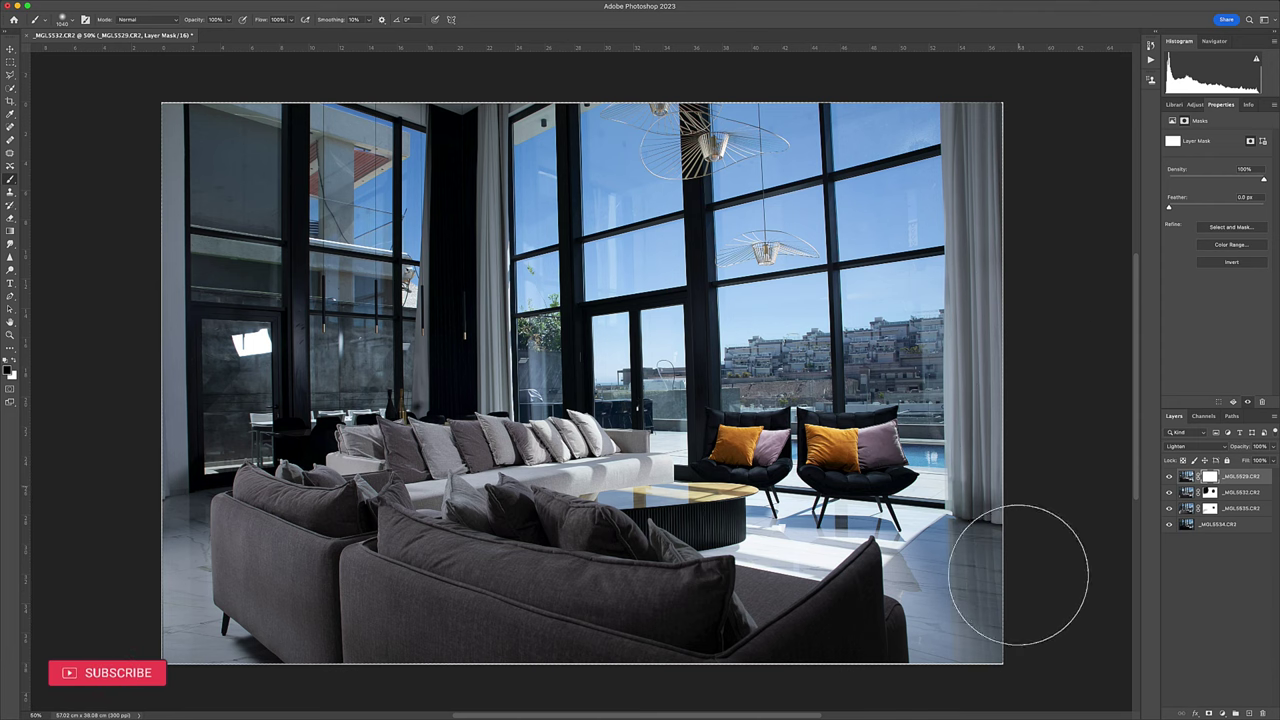
scroll(1064, 629, "down", 1)
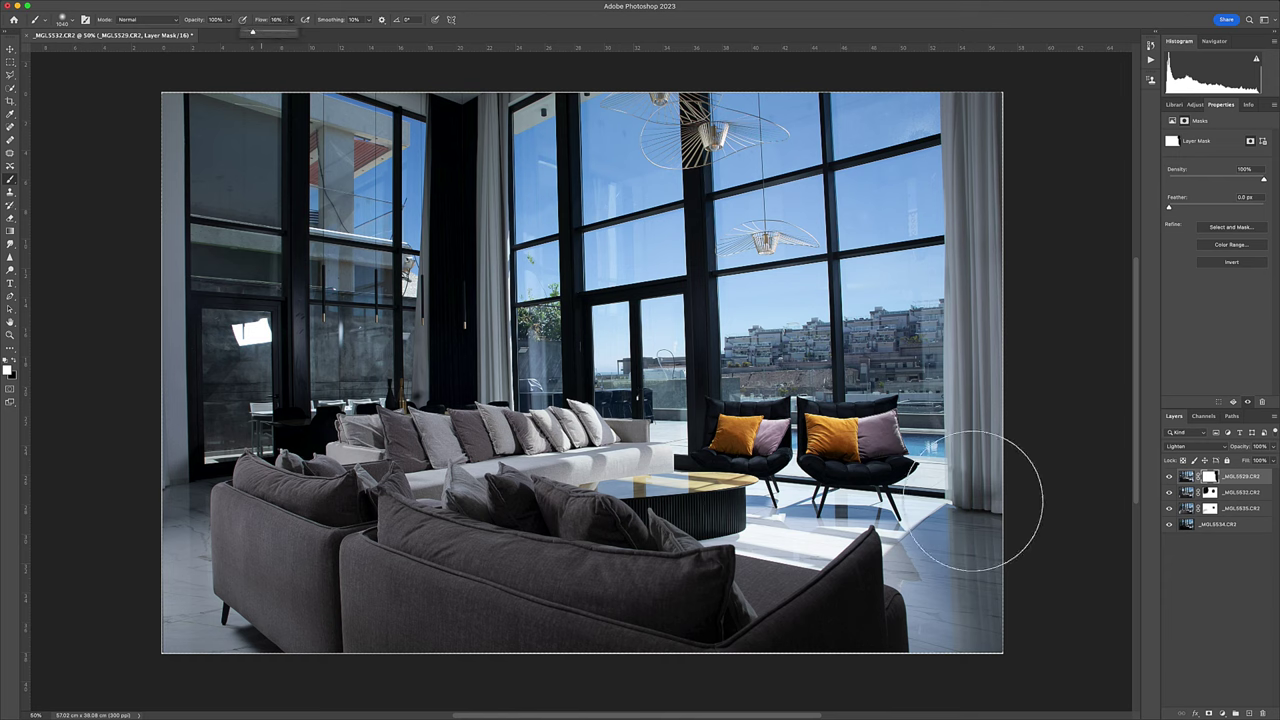
left_click(989, 621)
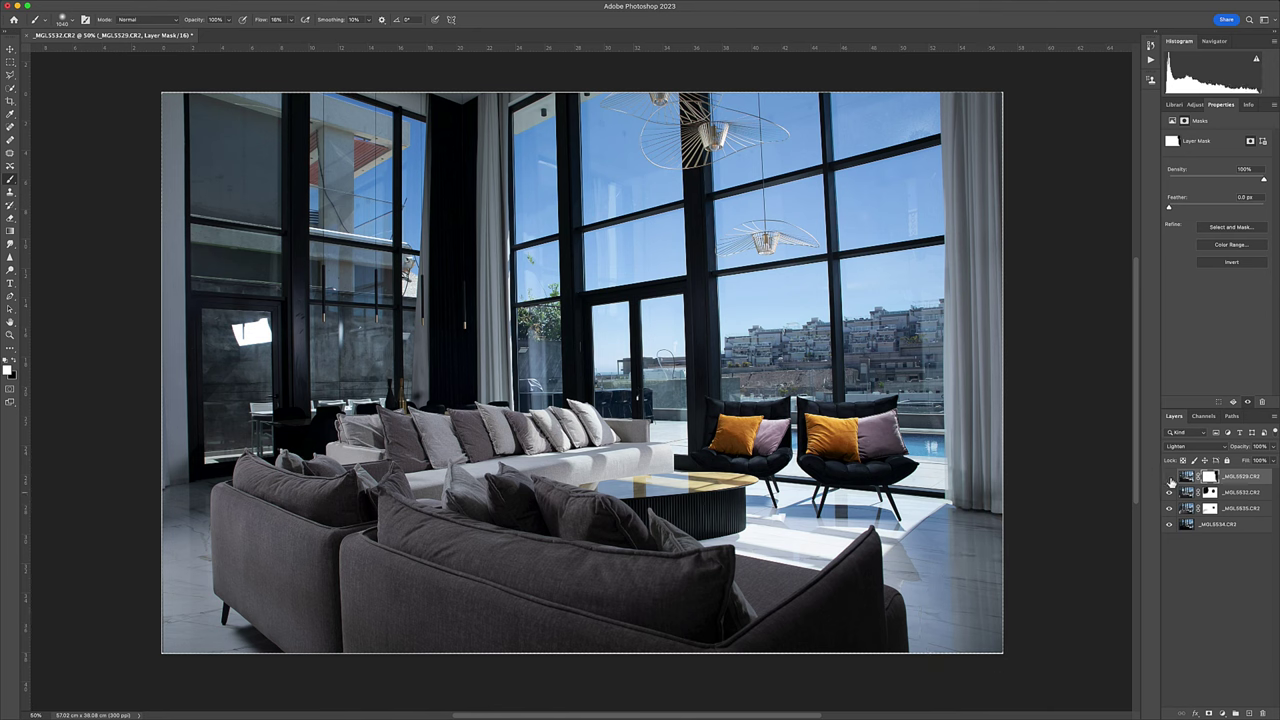
left_click(1170, 478)
left_click(1170, 478)
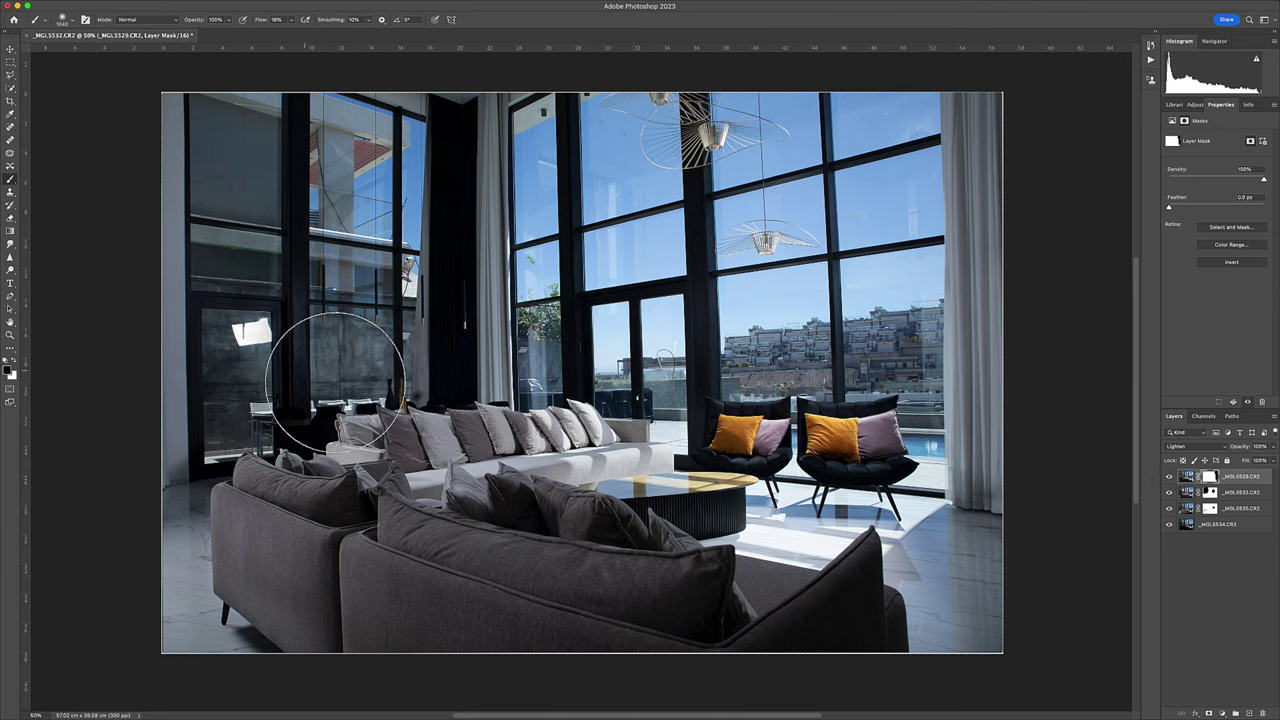
mouse_move(250, 345)
left_mouse_down()
mouse_move(243, 405)
mouse_move(229, 386)
mouse_move(257, 289)
mouse_move(275, 283)
mouse_move(243, 386)
mouse_move(243, 286)
mouse_move(243, 400)
mouse_move(262, 352)
mouse_move(246, 257)
mouse_move(214, 371)
mouse_move(246, 157)
mouse_move(333, 312)
mouse_move(309, 229)
left_mouse_up()
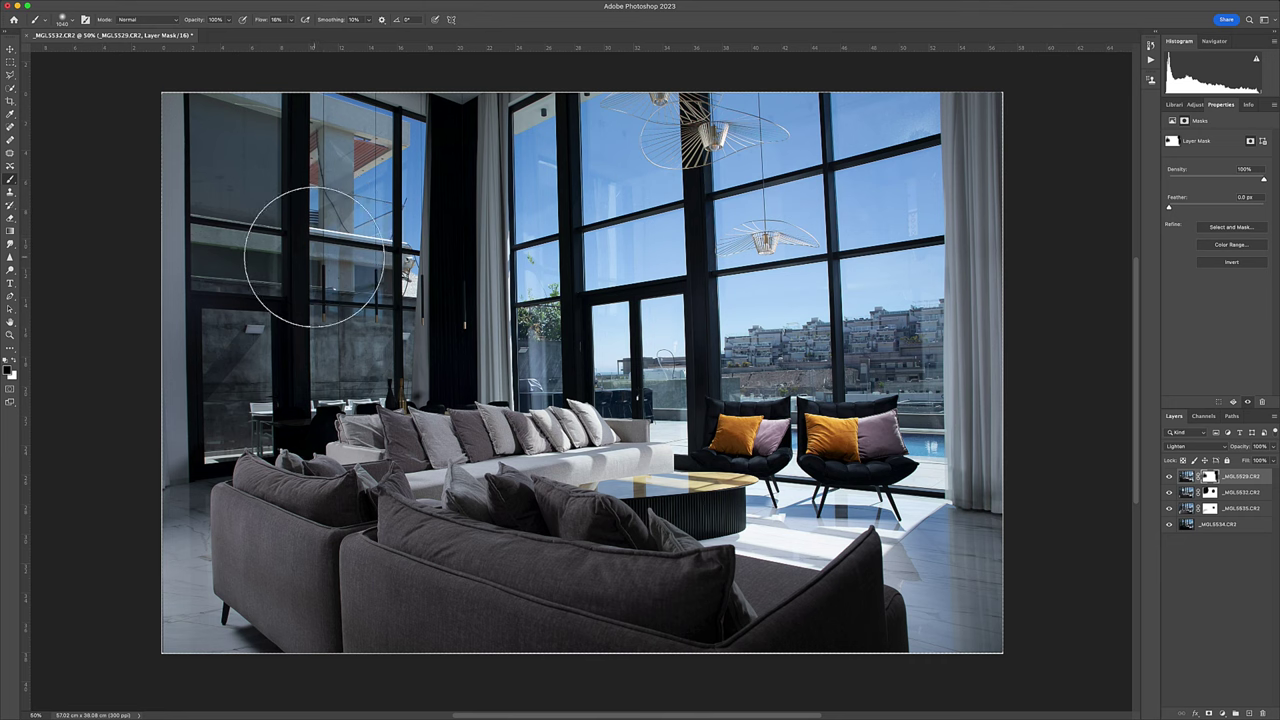
key("v")
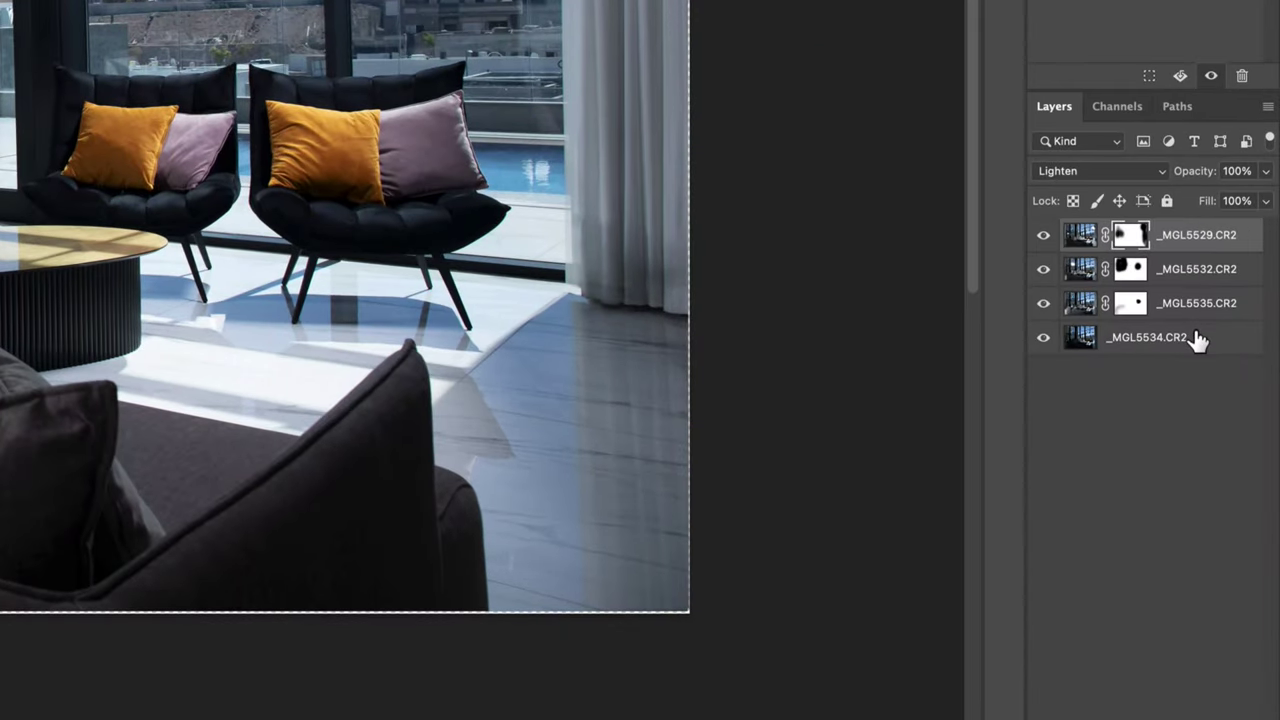
Step: Merge the visible layers and spot-heal the dark marks on the upper-left window glass
right_click(1238, 525)
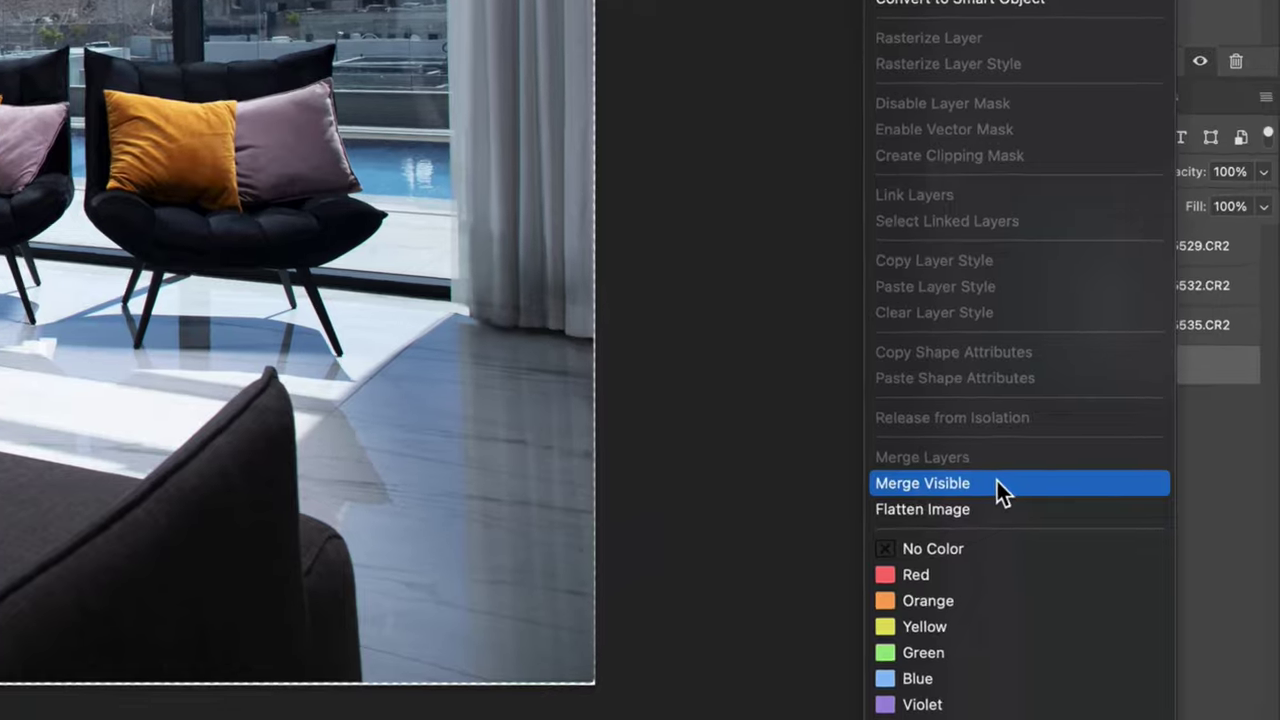
left_click(1010, 439)
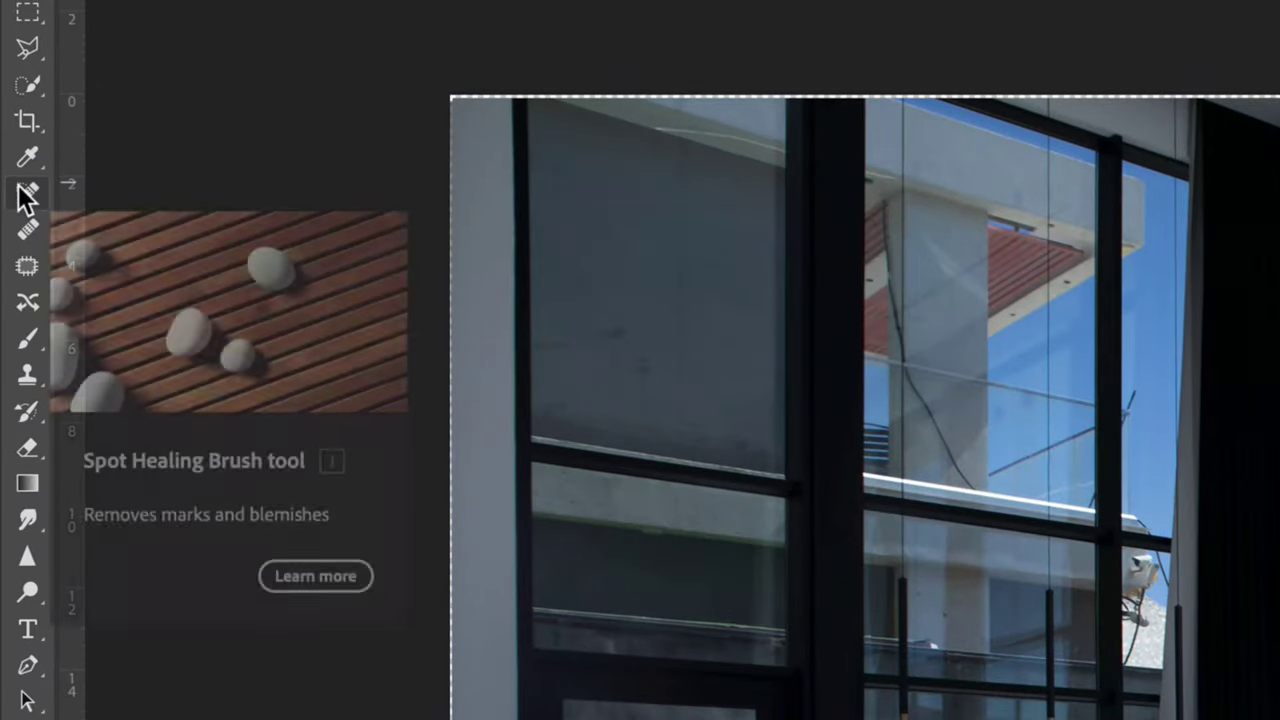
left_click(27, 193)
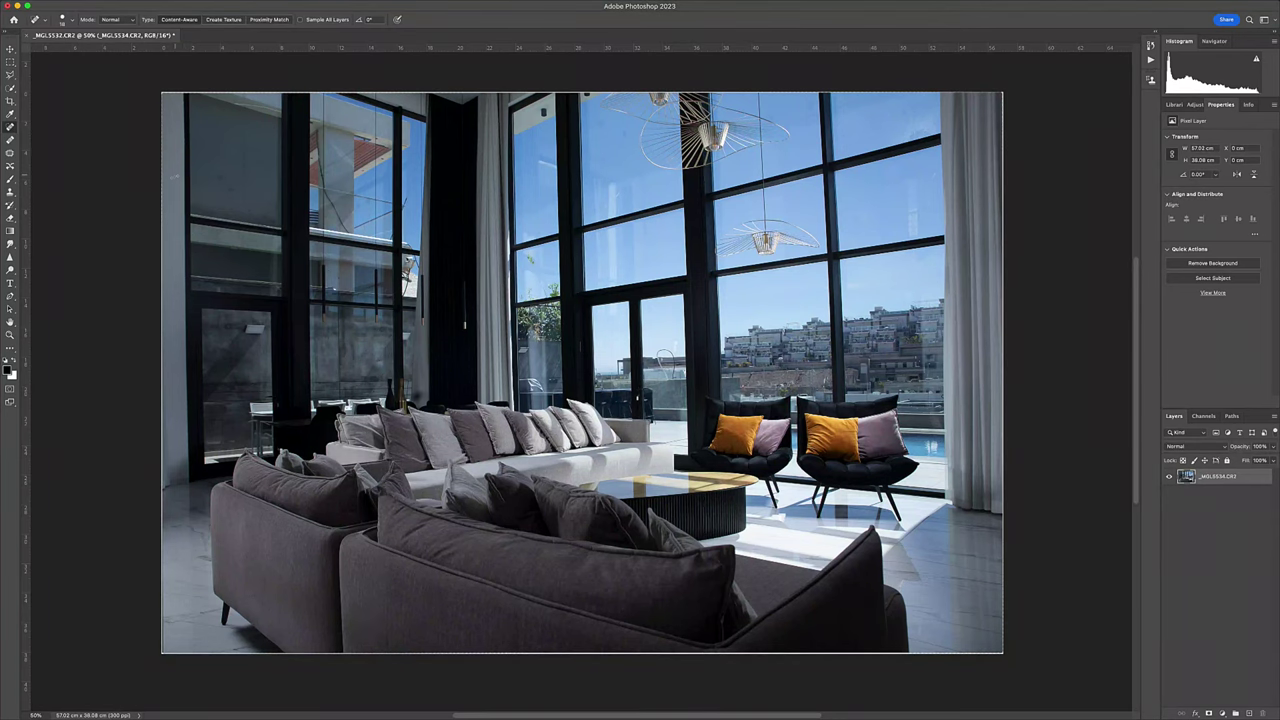
scroll(173, 176, "up", 5)
left_click_drag(311, 193, 269, 193)
left_click_drag(400, 172, 386, 316)
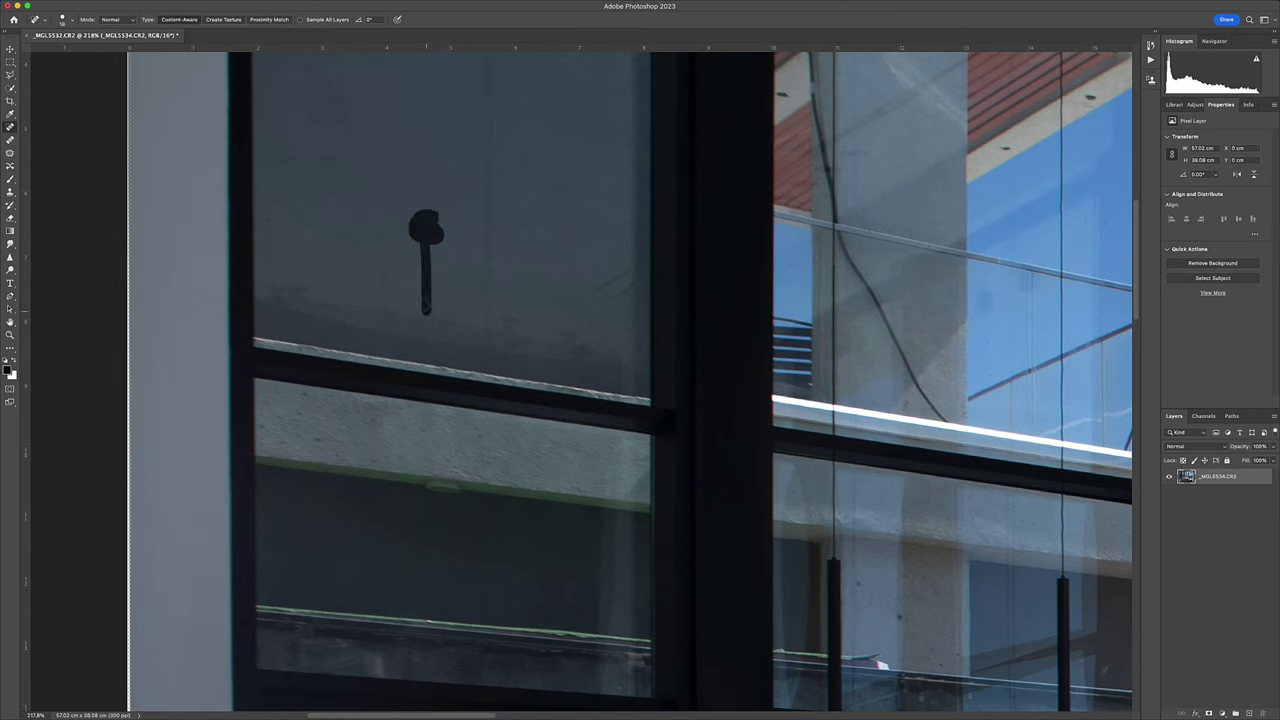
Step: Heal away the cable crossing the window and the dark cable under the camera
scroll(629, 382, "down", 1)
scroll(800, 234, "right", 5)
left_click_drag(598, 220, 634, 284)
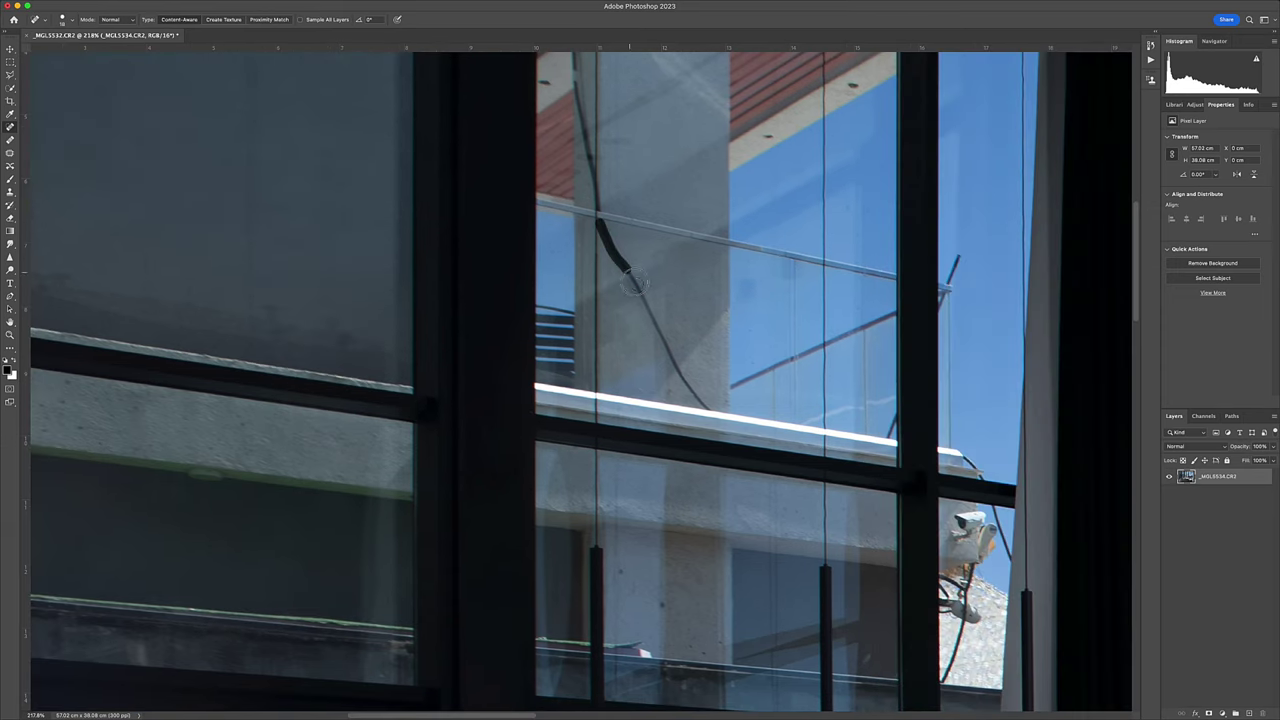
left_click_drag(692, 396, 705, 412)
scroll(660, 300, "down", 1)
scroll(645, 262, "down", 1)
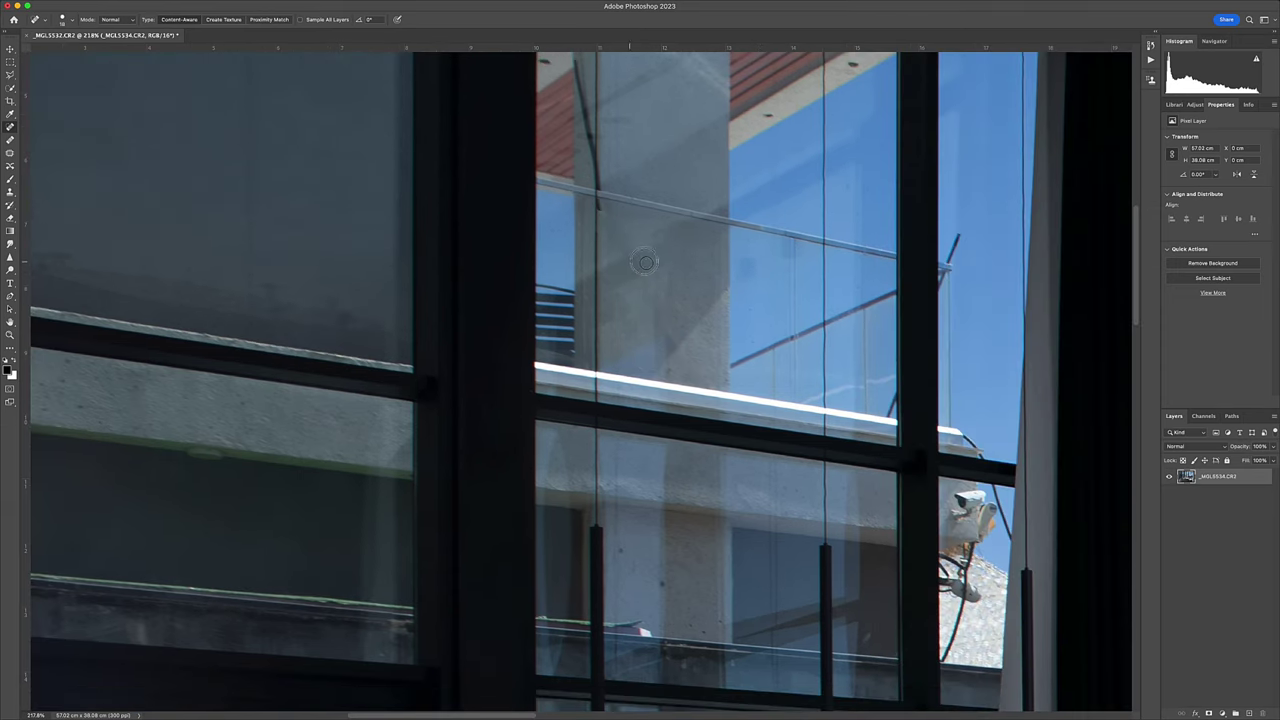
scroll(977, 446, "down", 4)
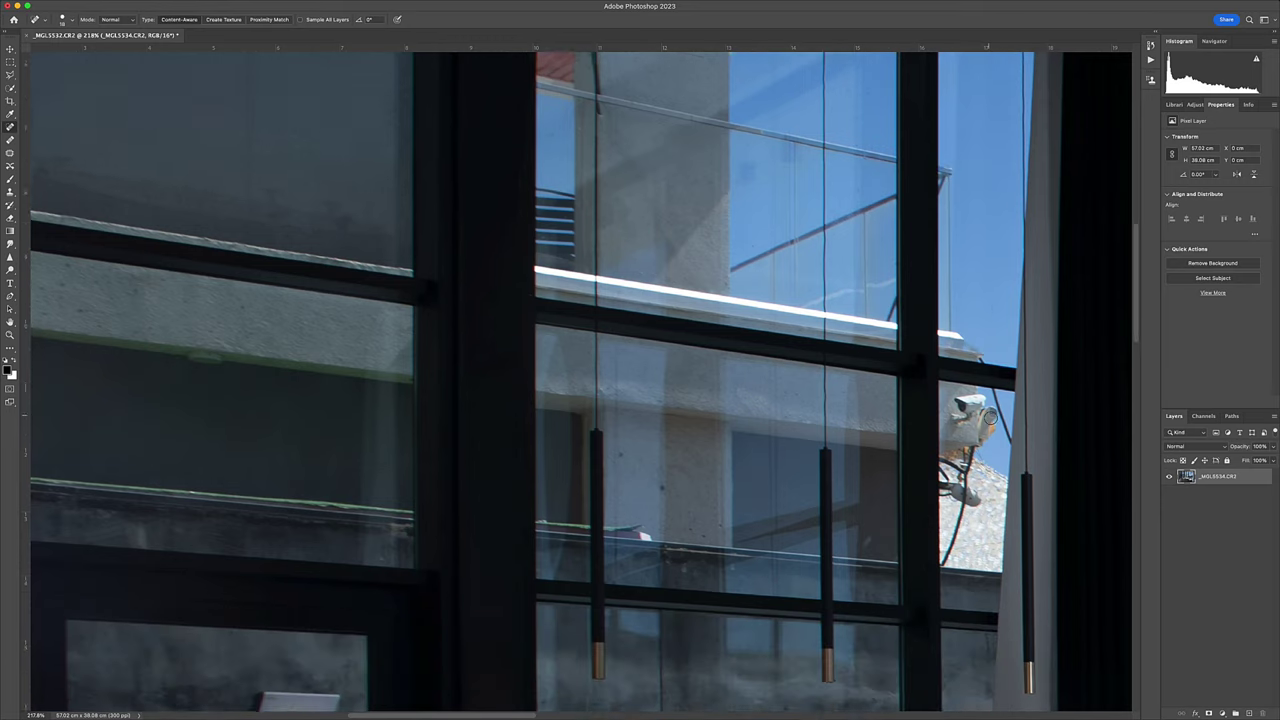
scroll(474, 407, "right", 4)
scroll(474, 407, "down", 3)
left_click_drag(765, 447, 749, 496)
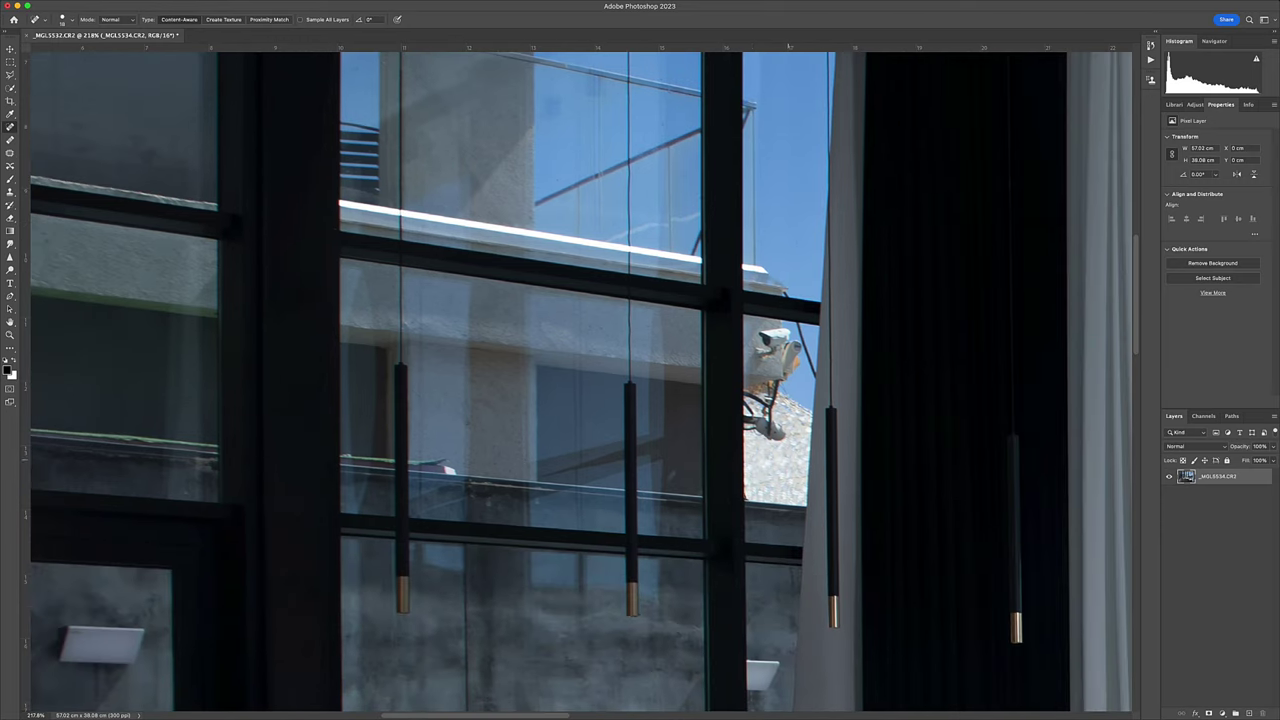
Step: Pan around the healed image to check for remaining marks
scroll(725, 371, "down", 2)
scroll(700, 340, "down", 5)
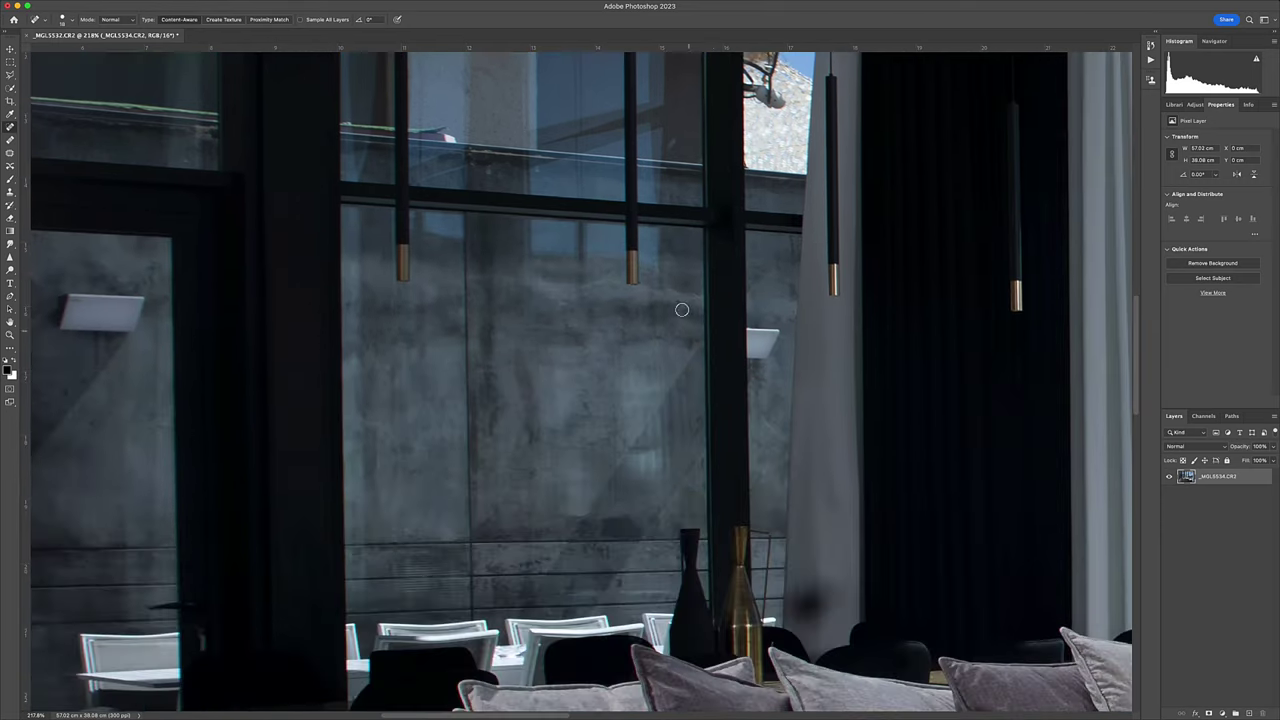
scroll(665, 345, "down", 3)
scroll(665, 345, "right", 3)
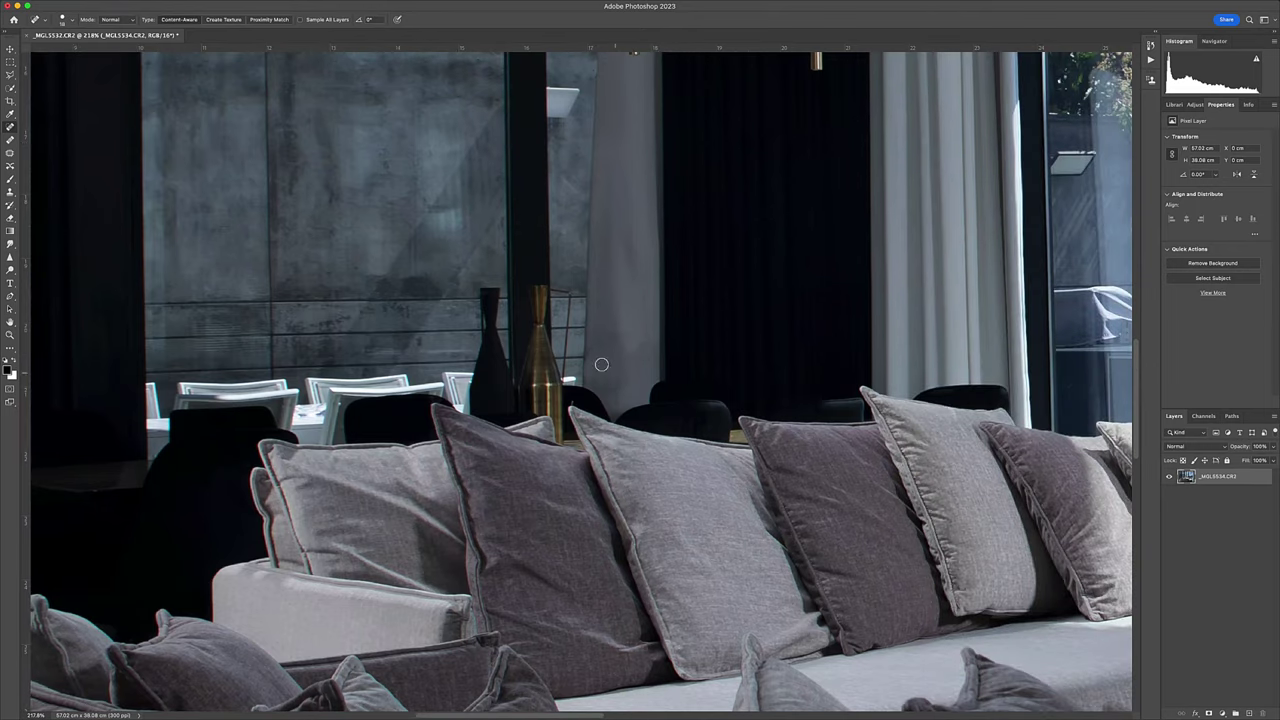
scroll(598, 386, "right", 3)
scroll(598, 386, "right", 5)
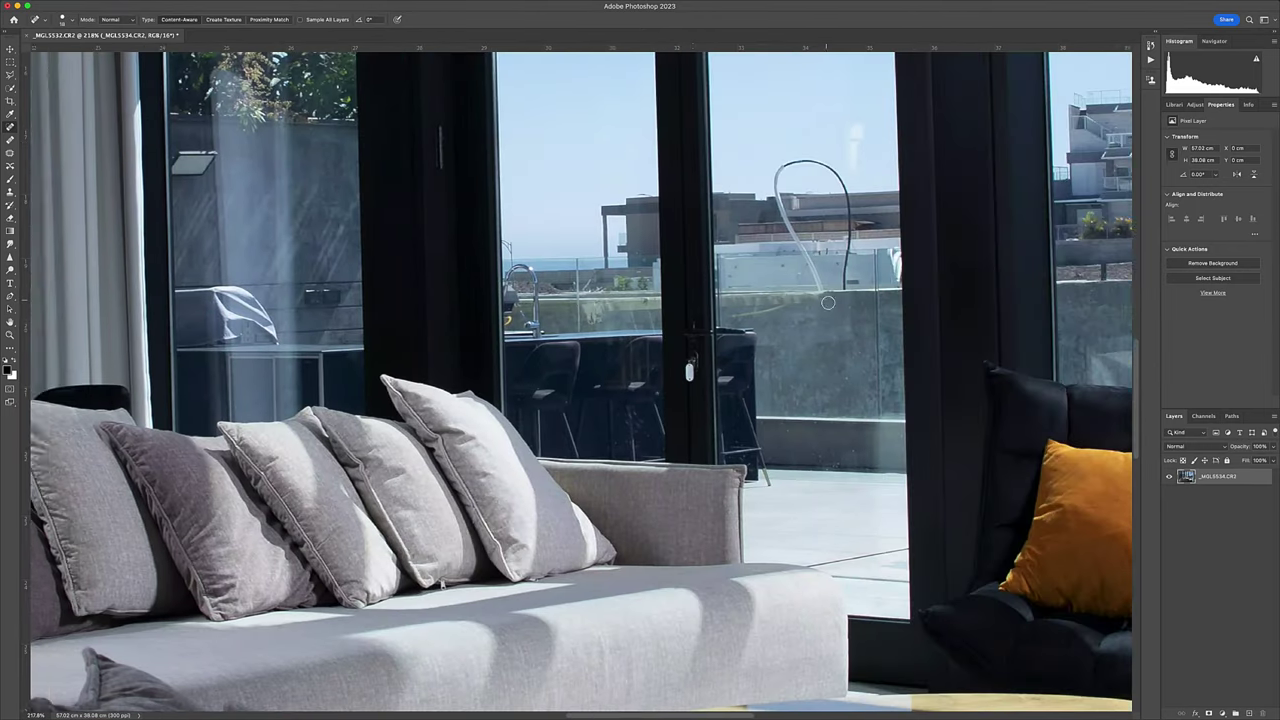
scroll(598, 386, "up", 5)
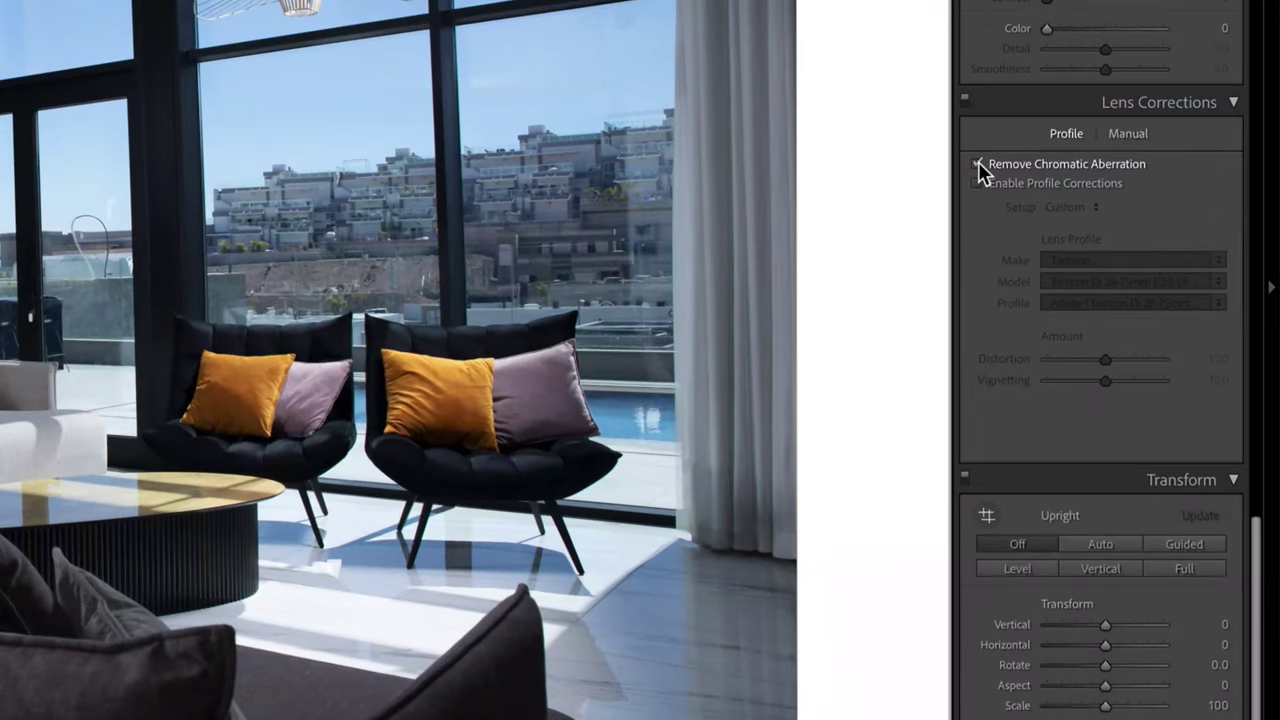
Step: Remove chromatic aberration, enable Tamron lens profile corrections, and choose Guided Upright
left_click(978, 165)
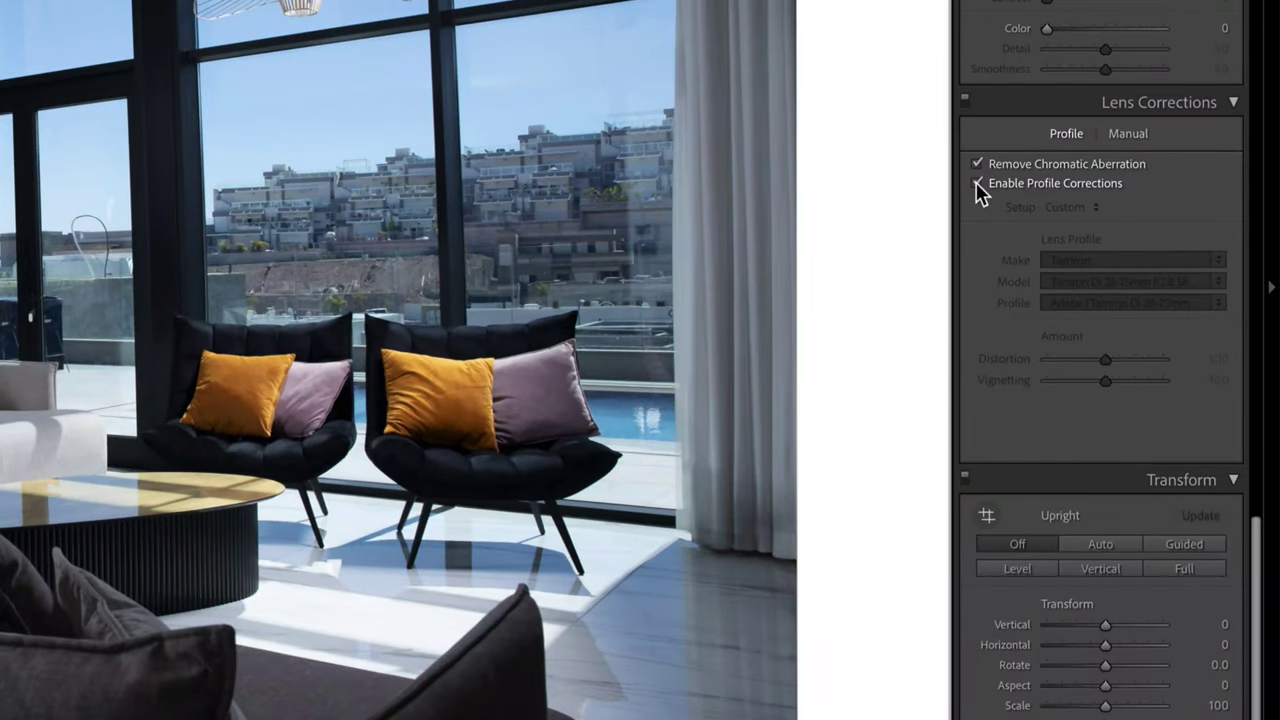
left_click(978, 185)
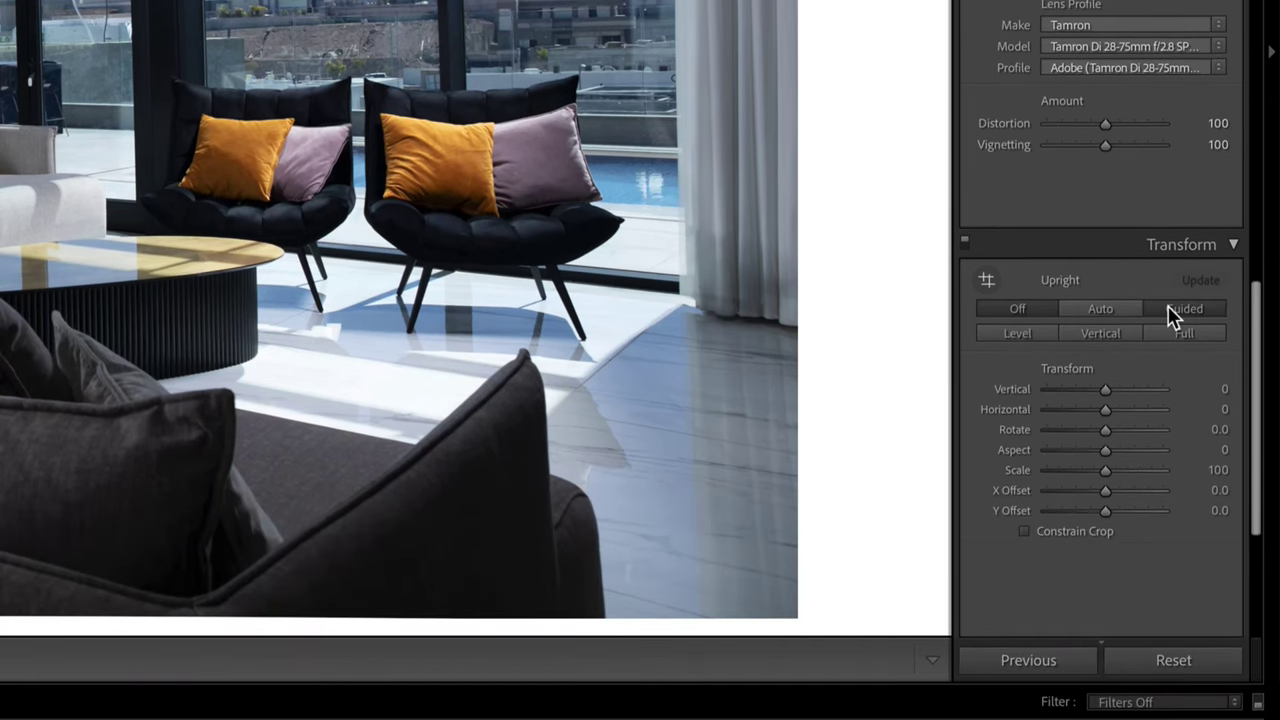
left_click(1174, 312)
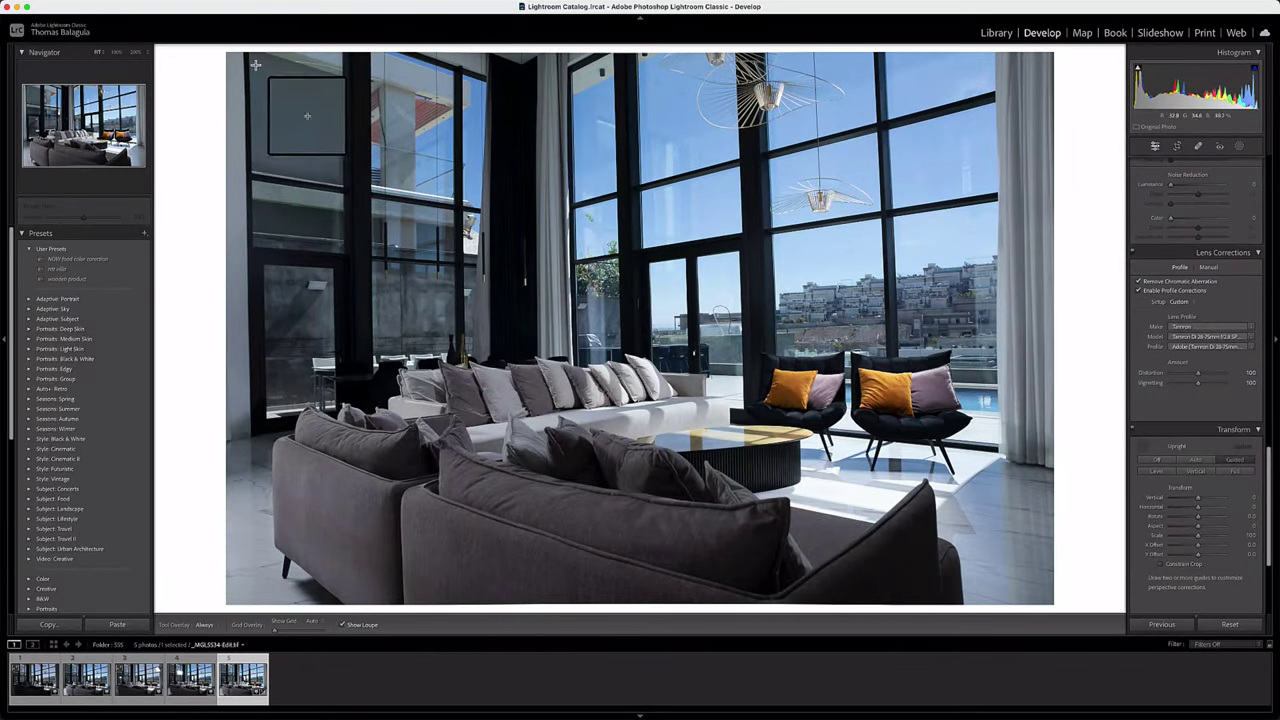
Step: Draw vertical guides along the left and right window frames to straighten the verticals
left_click_drag(244, 62, 251, 424)
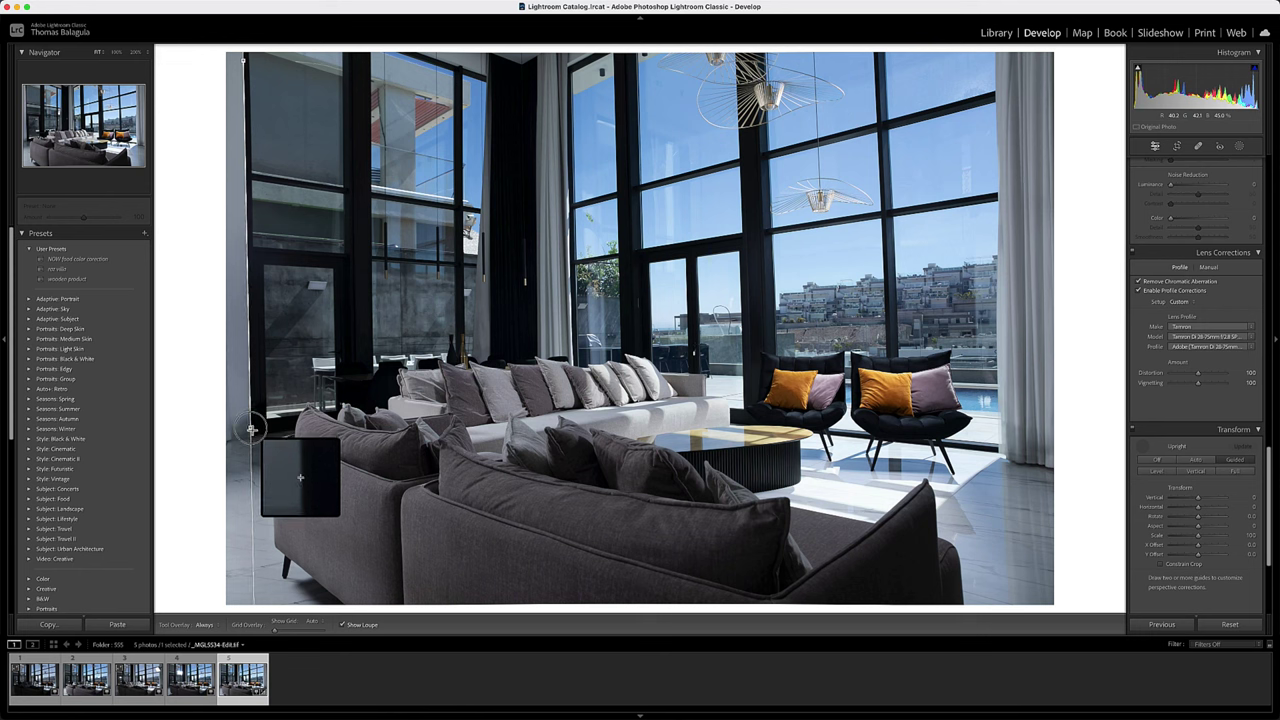
left_click_drag(251, 424, 250, 428)
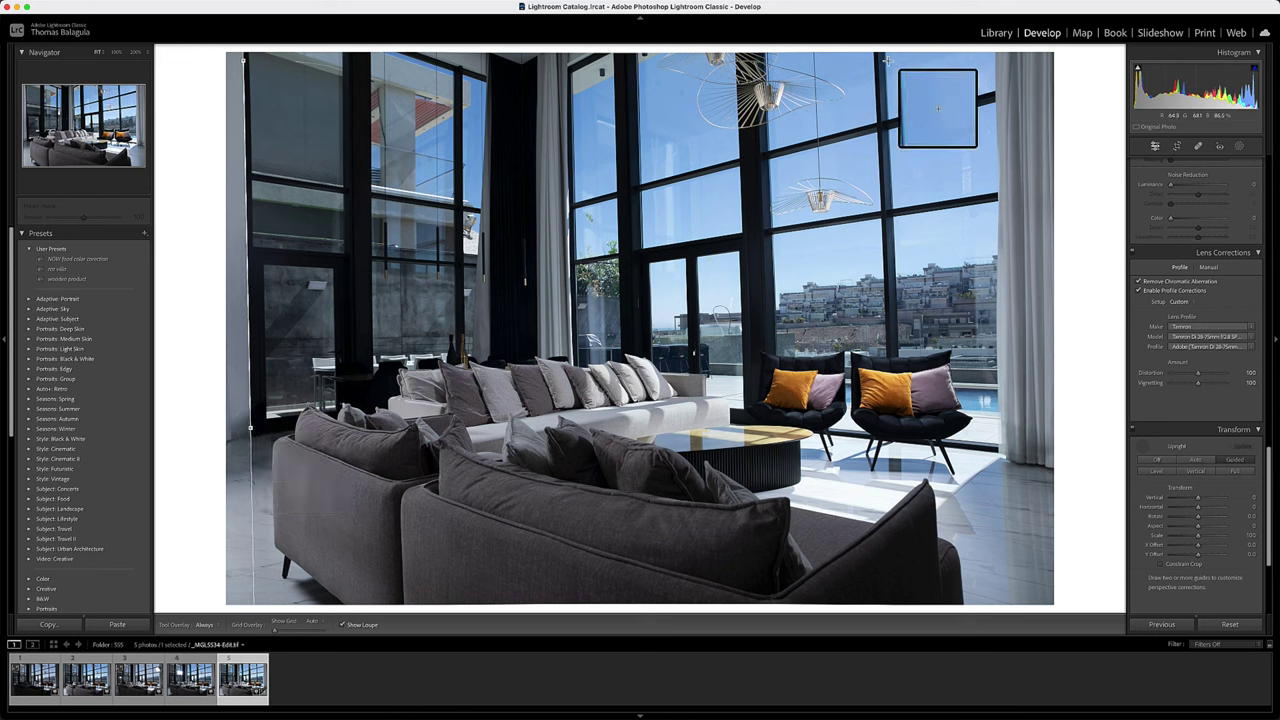
left_click_drag(885, 57, 898, 352)
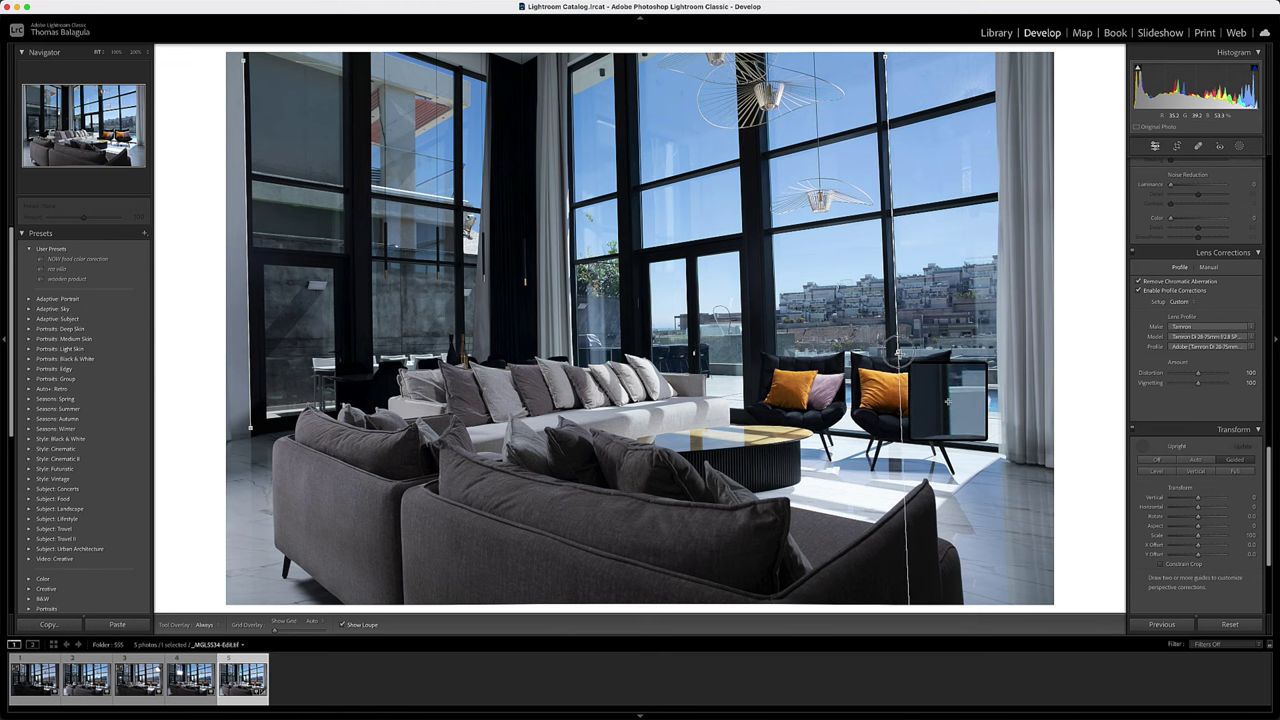
left_click_drag(898, 352, 900, 352)
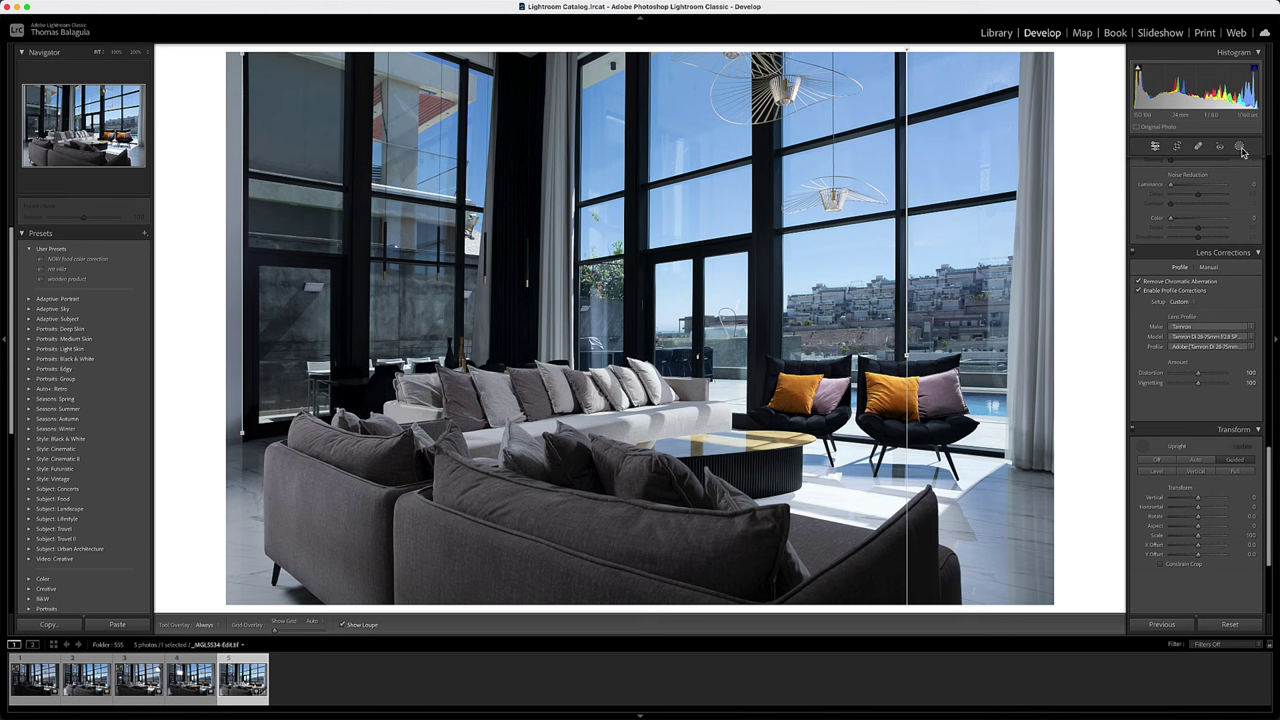
Step: Set Highlights -28, Shadows +32, Whites +24, and sample white balance from a neutral spot
left_click(1240, 147)
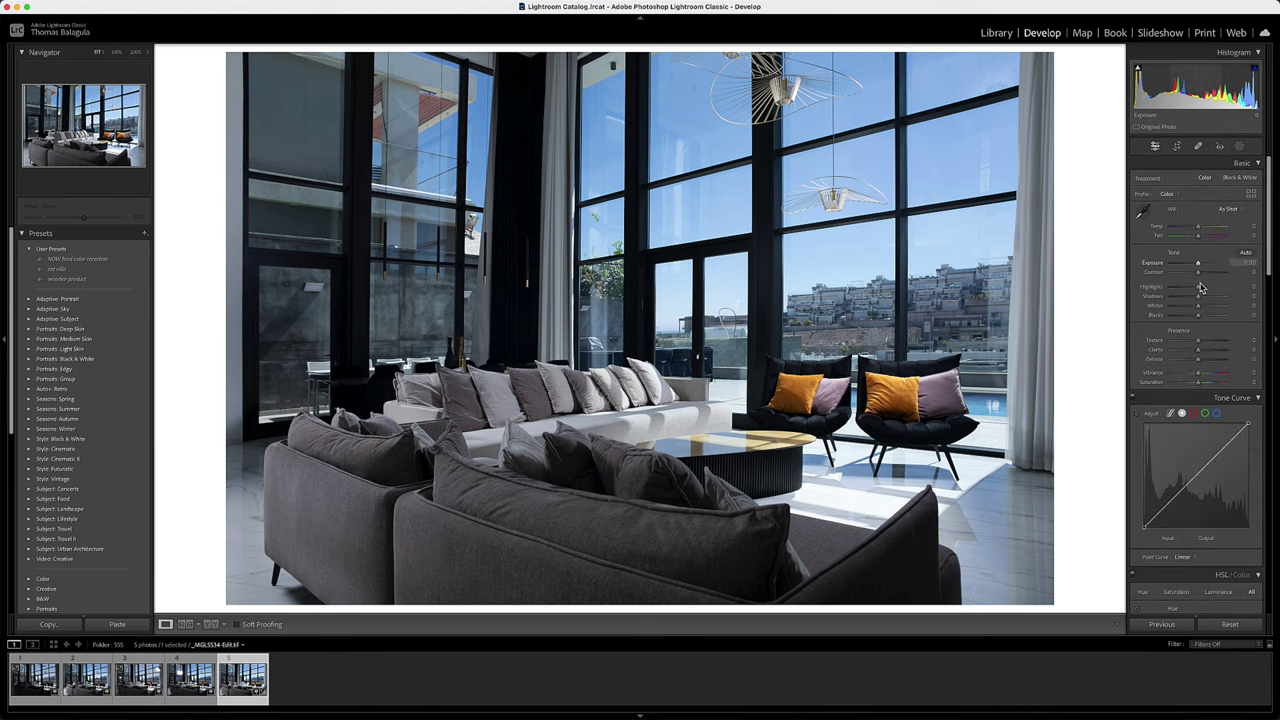
left_click_drag(1193, 290, 1207, 300)
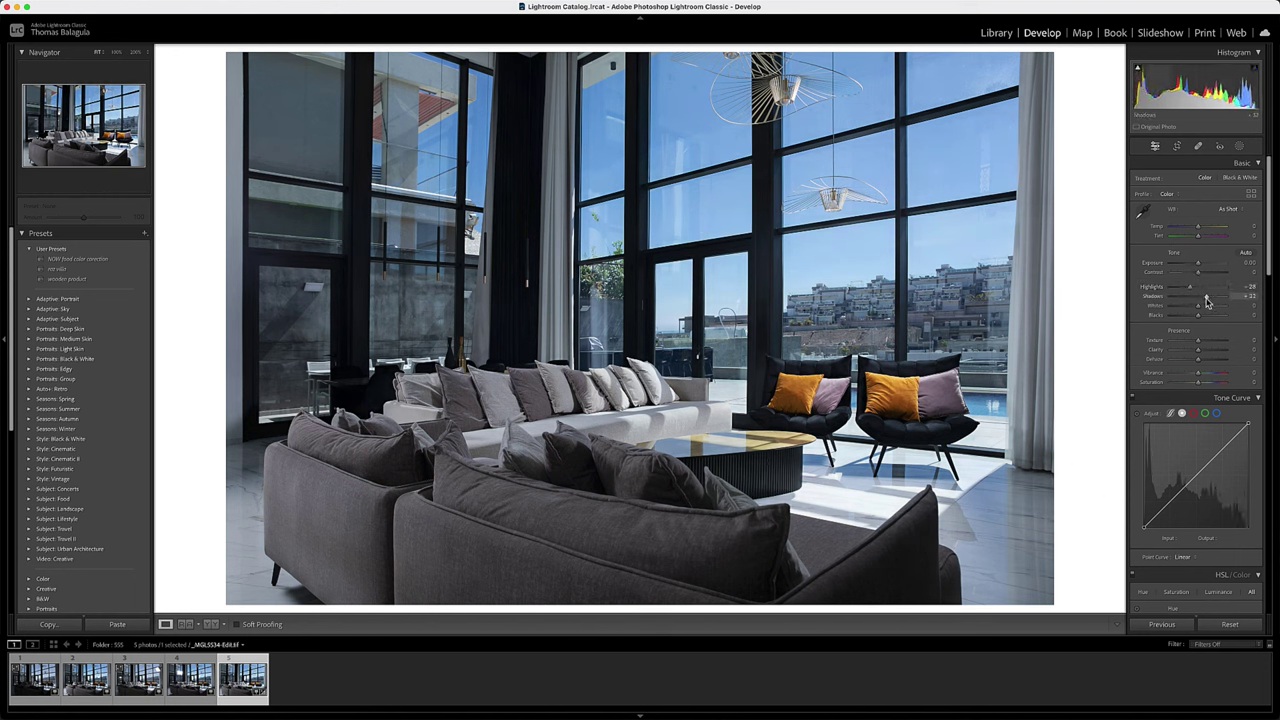
left_click_drag(1205, 311, 1206, 311)
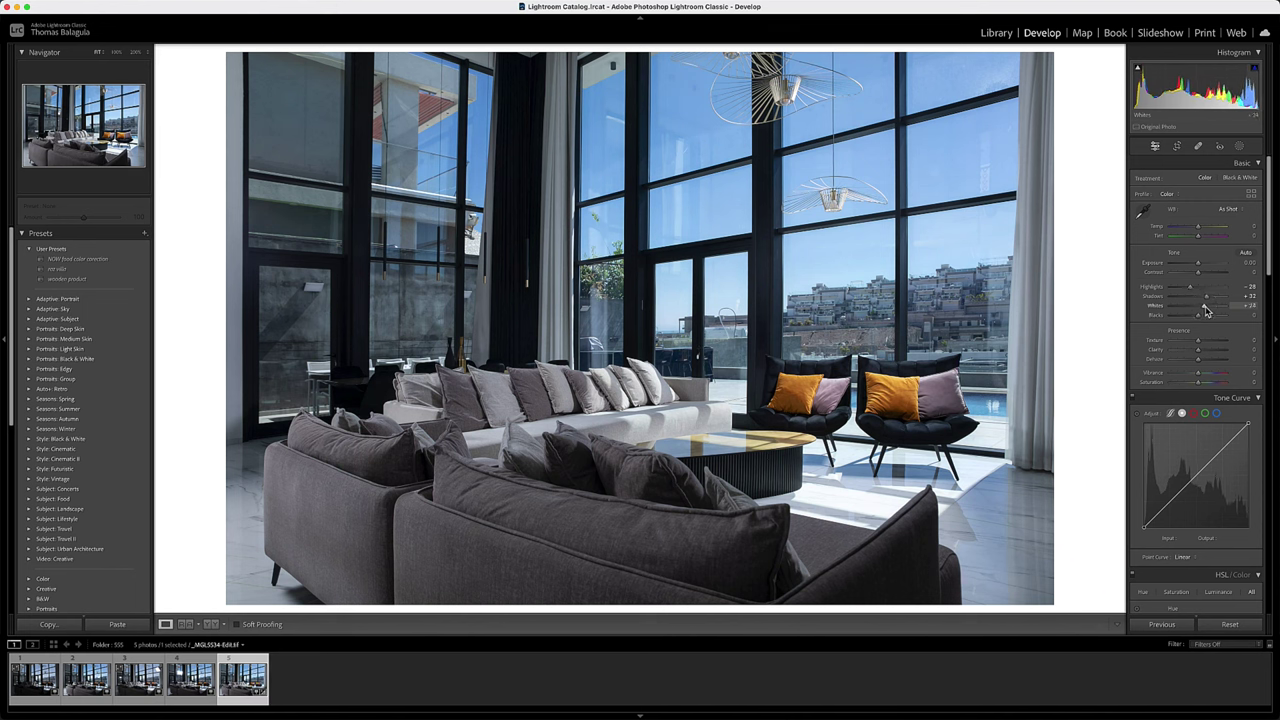
left_click(1142, 211)
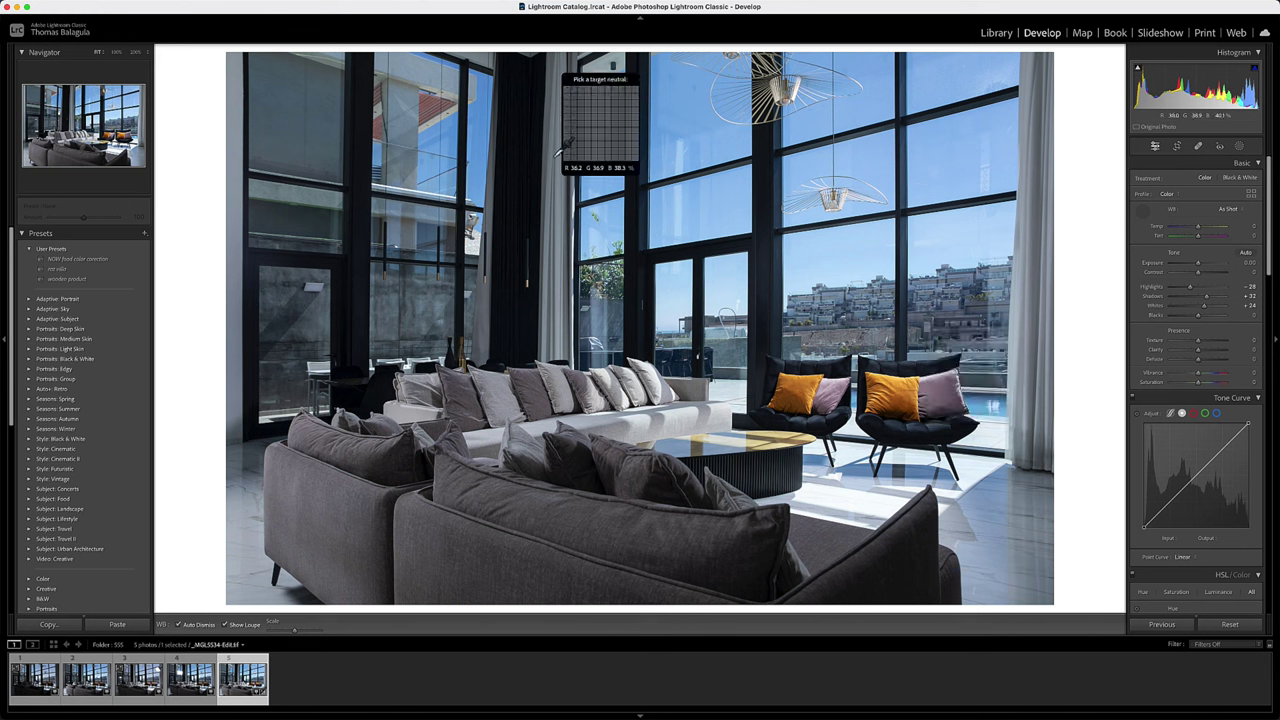
left_click(556, 200)
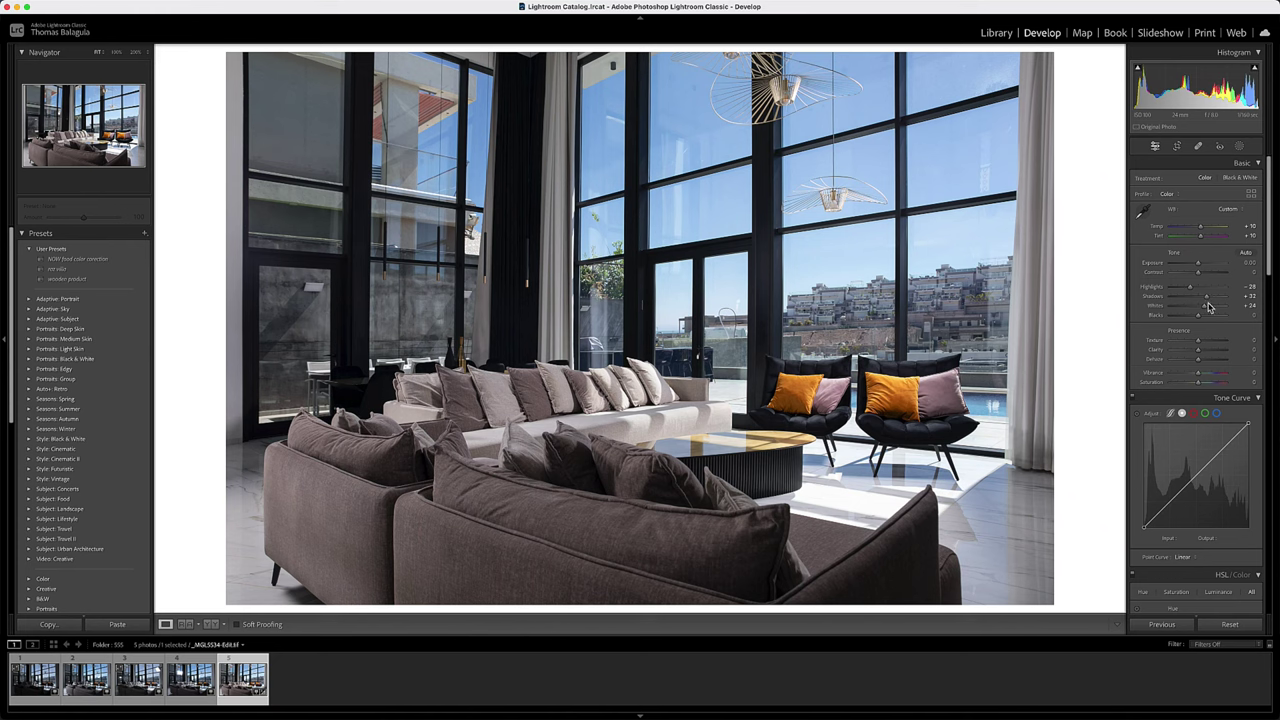
Step: In the Detail panel, set Sharpening Detail to 32 and Noise Reduction Luminance to about 9
scroll(1207, 320, "down", 3)
scroll(1205, 370, "down", 5)
scroll(1205, 380, "down", 2)
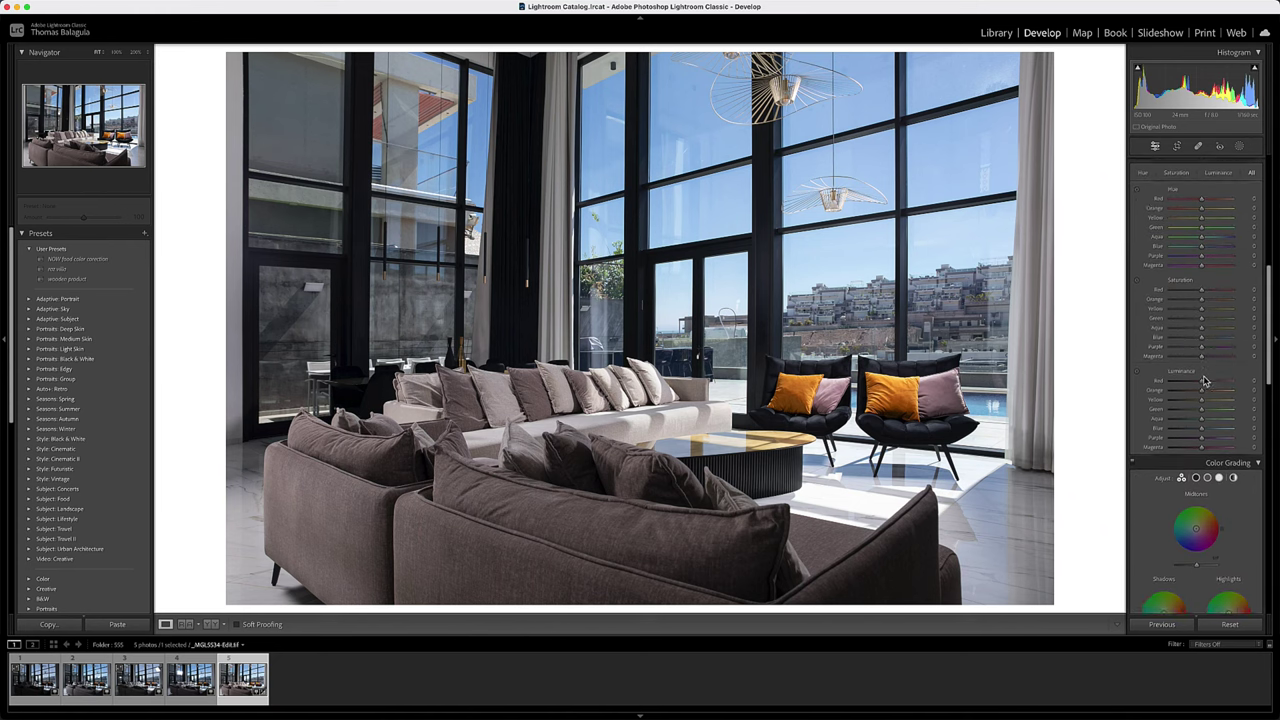
scroll(1205, 380, "down", 3)
scroll(1190, 375, "down", 3)
scroll(1175, 370, "down", 1)
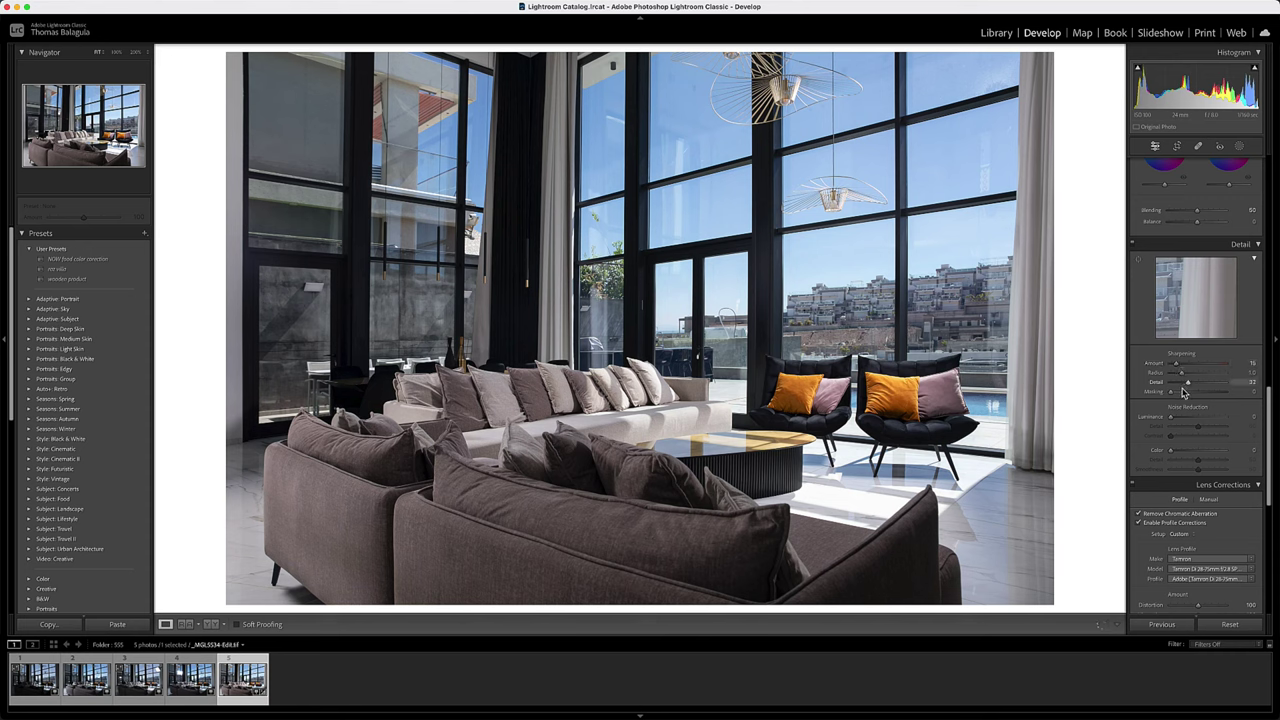
left_click_drag(1184, 393, 1183, 376)
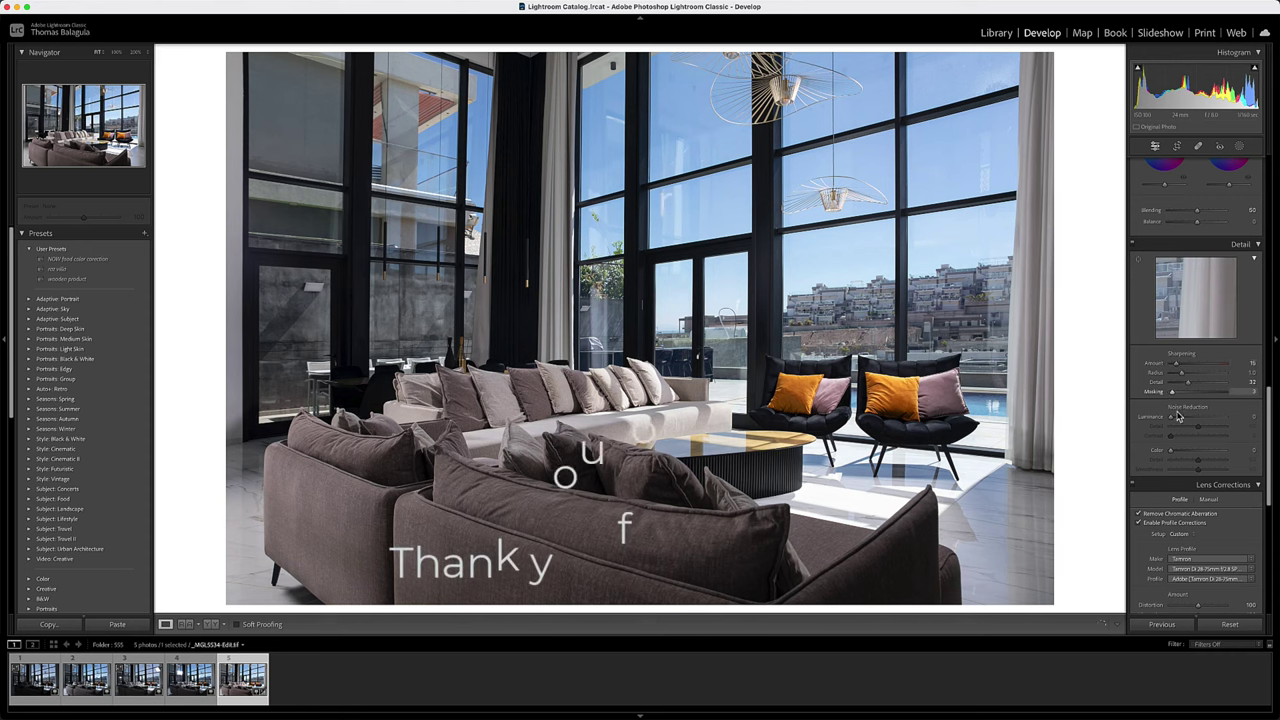
scroll(1180, 418, "down", 2)
left_click_drag(1170, 305, 1177, 305)
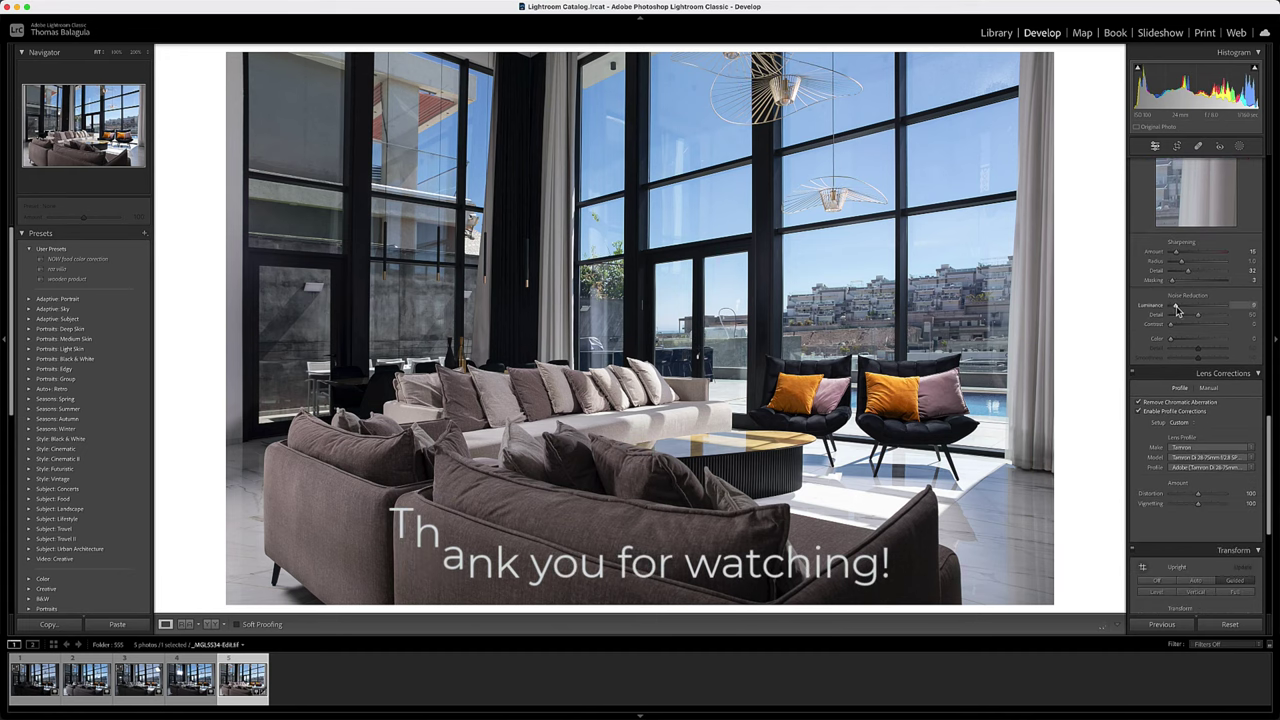